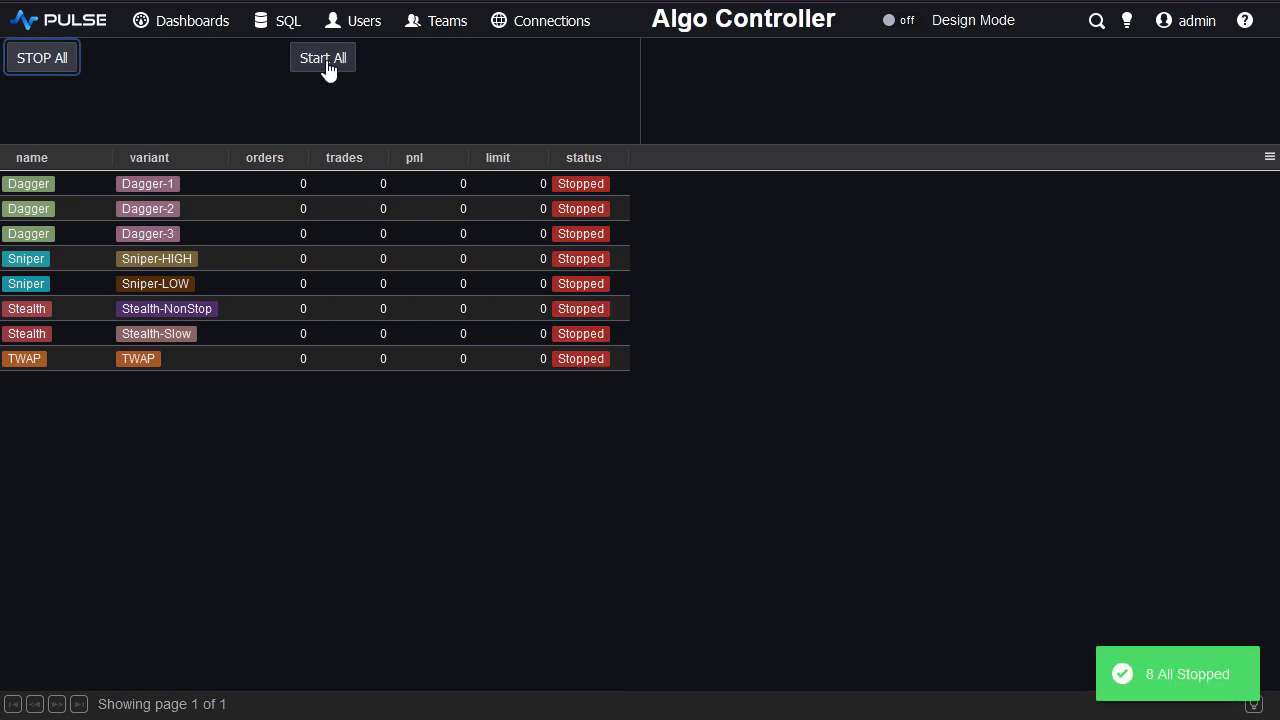
- Start all eight algos, then stop Dagger-2, Dagger-3 and Sniper-HIGH from their row menus
click(326, 60)
right_click(328, 208)
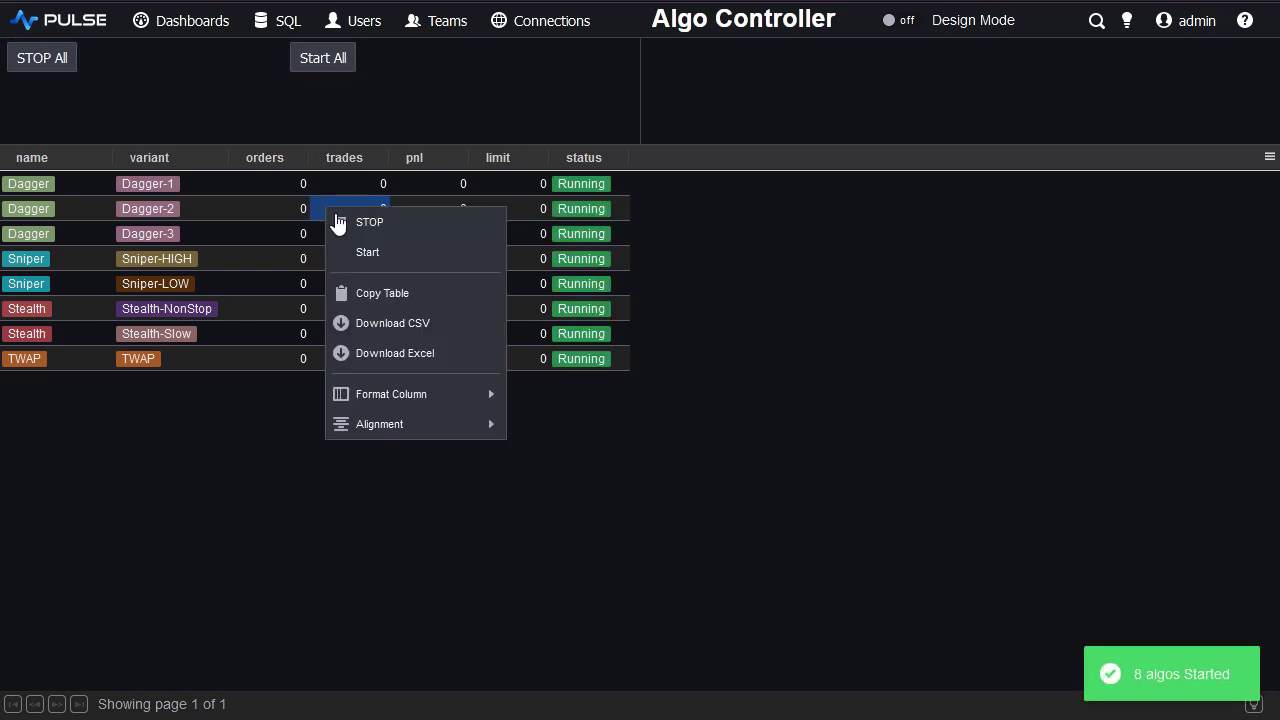
click(338, 222)
right_click(326, 236)
click(352, 252)
right_click(356, 265)
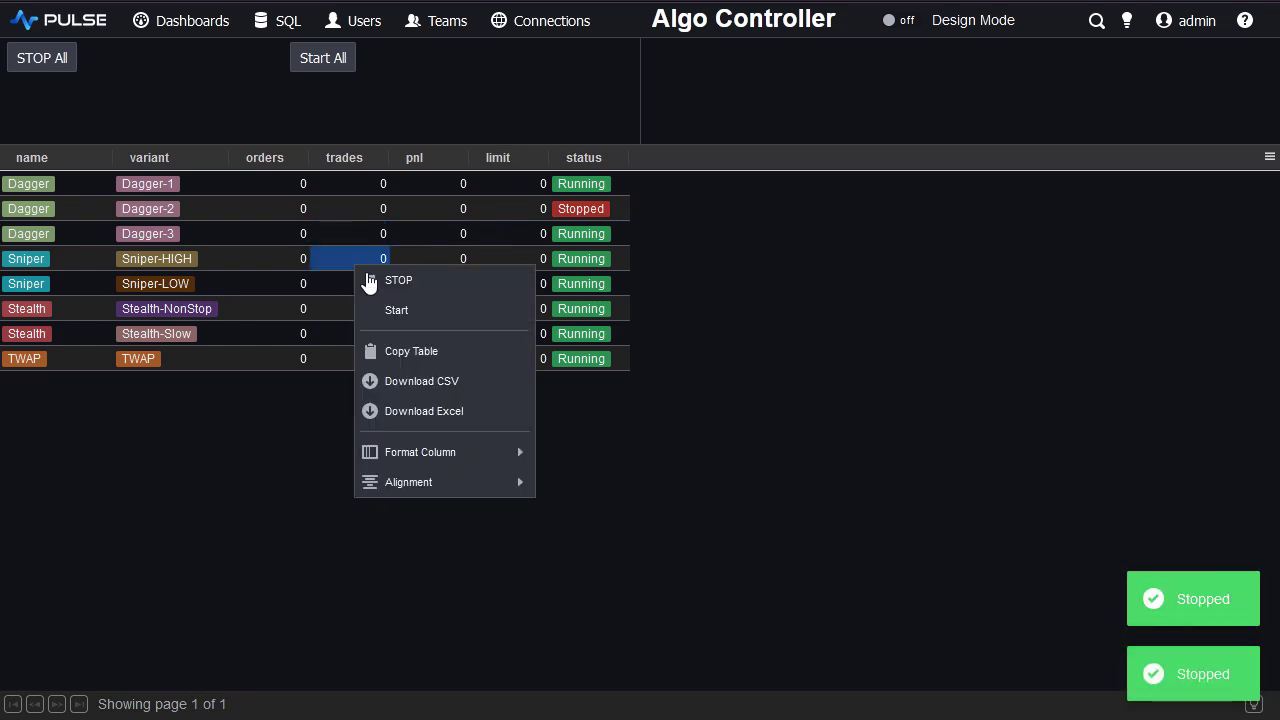
click(369, 281)
right_click(355, 210)
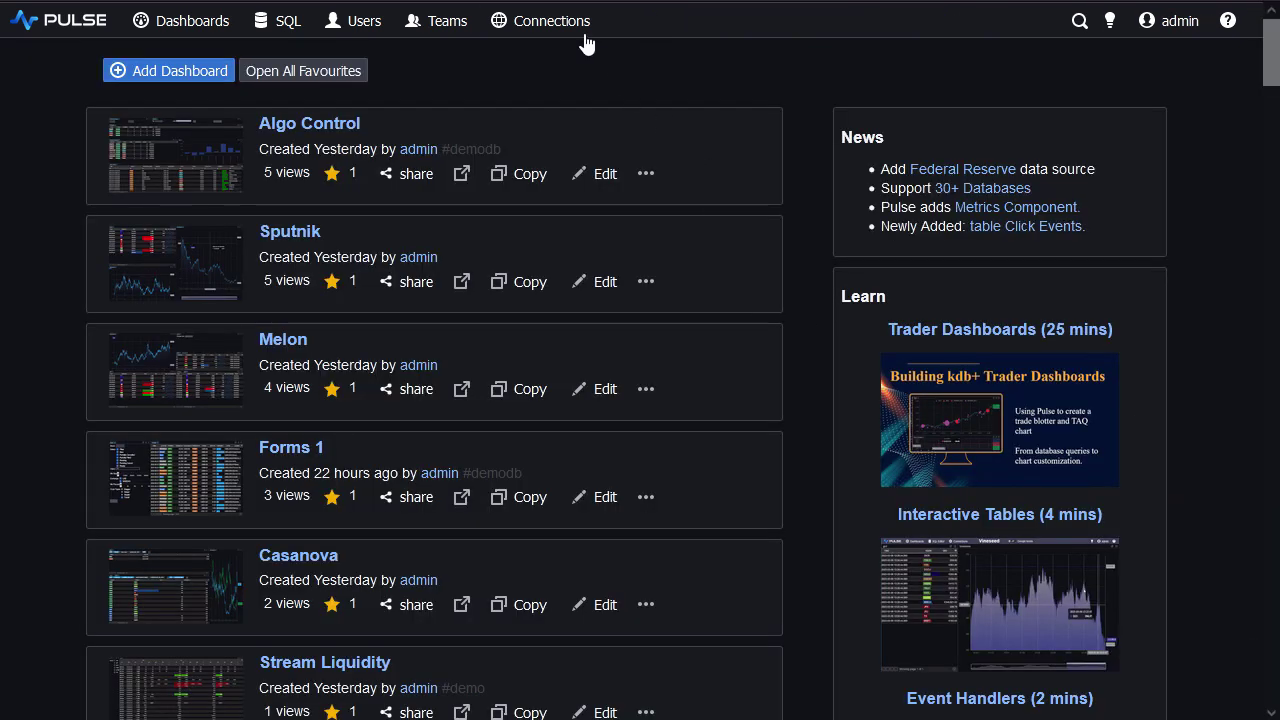
- Add a Kdb connection KDB:localhost:5000 with host localhost and port 5000
click(584, 30)
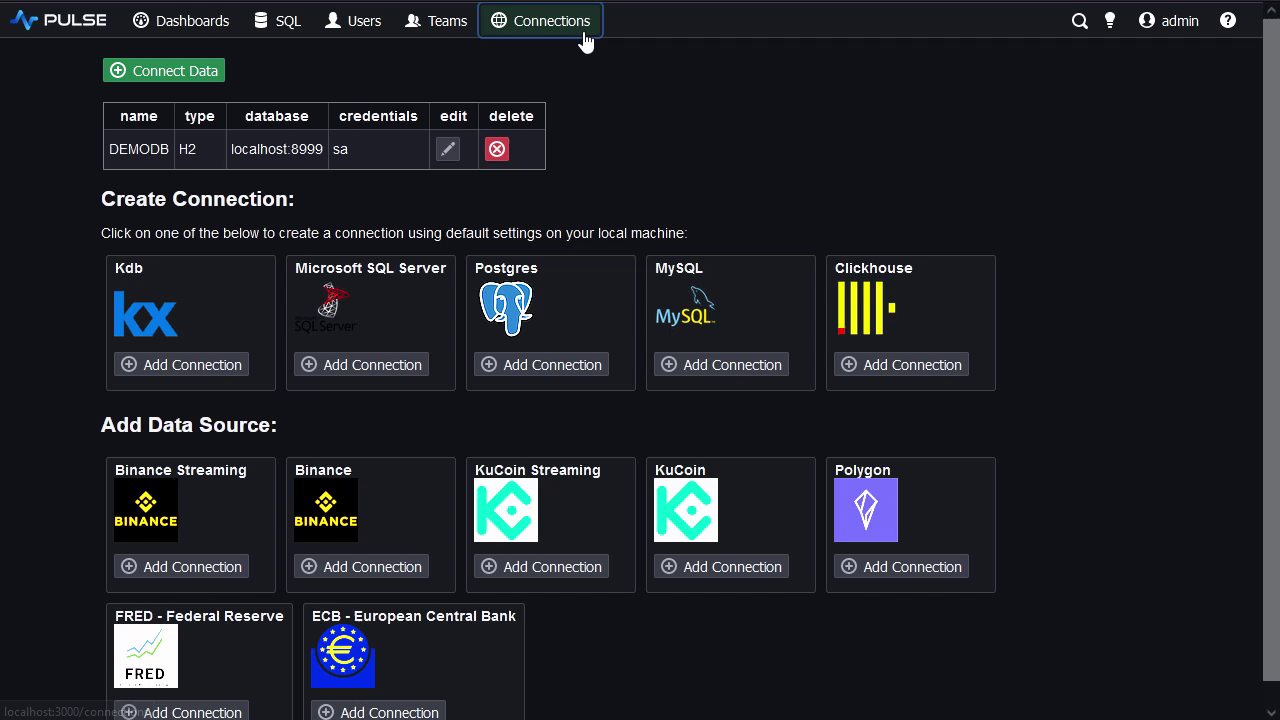
click(150, 70)
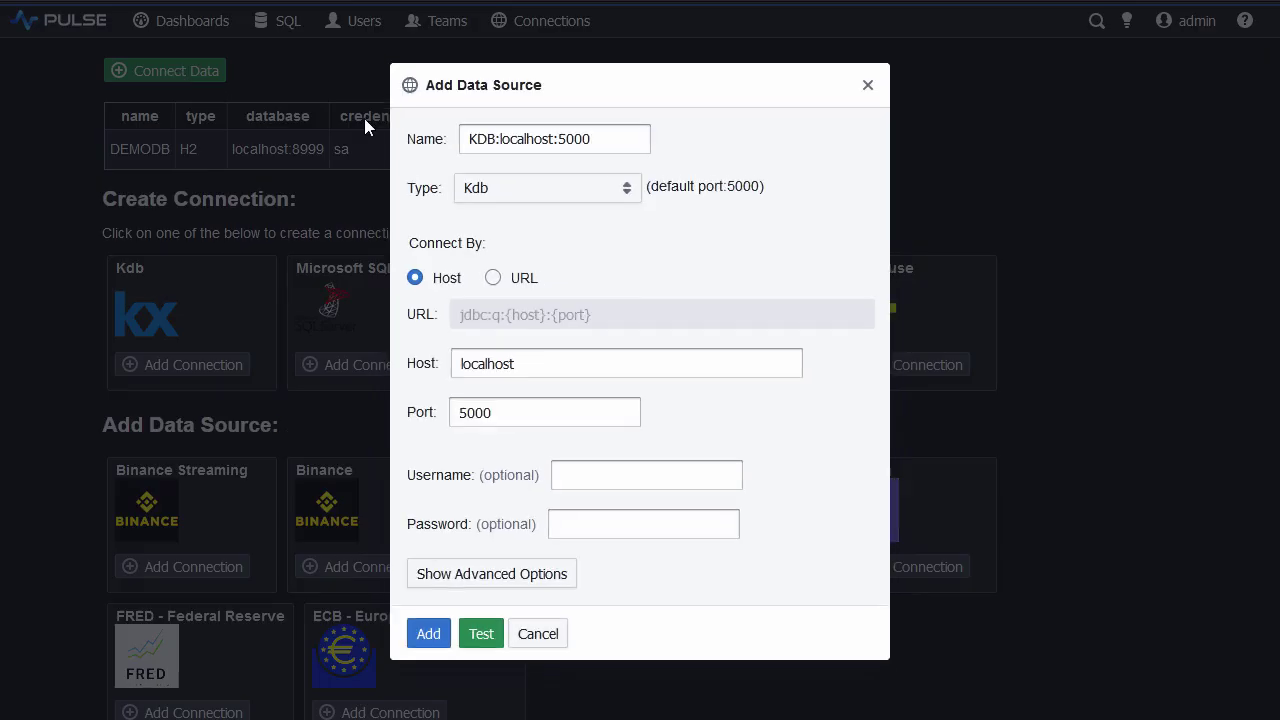
click(499, 187)
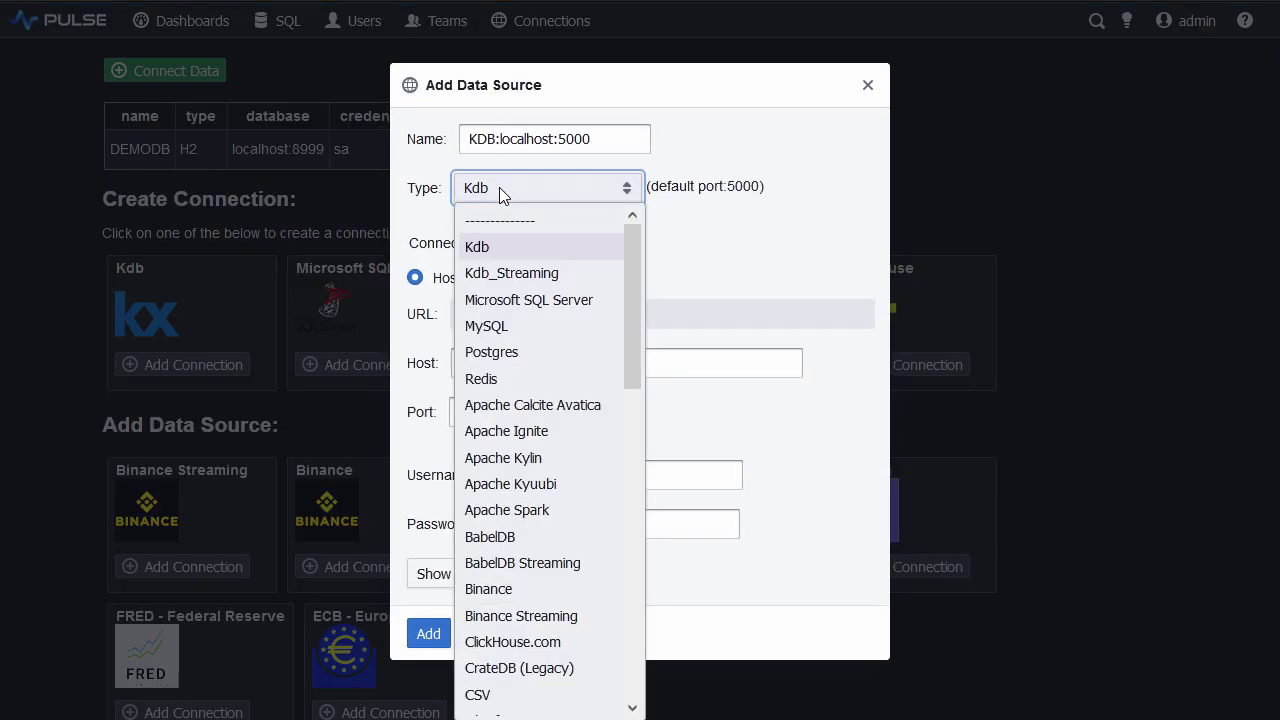
click(499, 187)
click(430, 633)
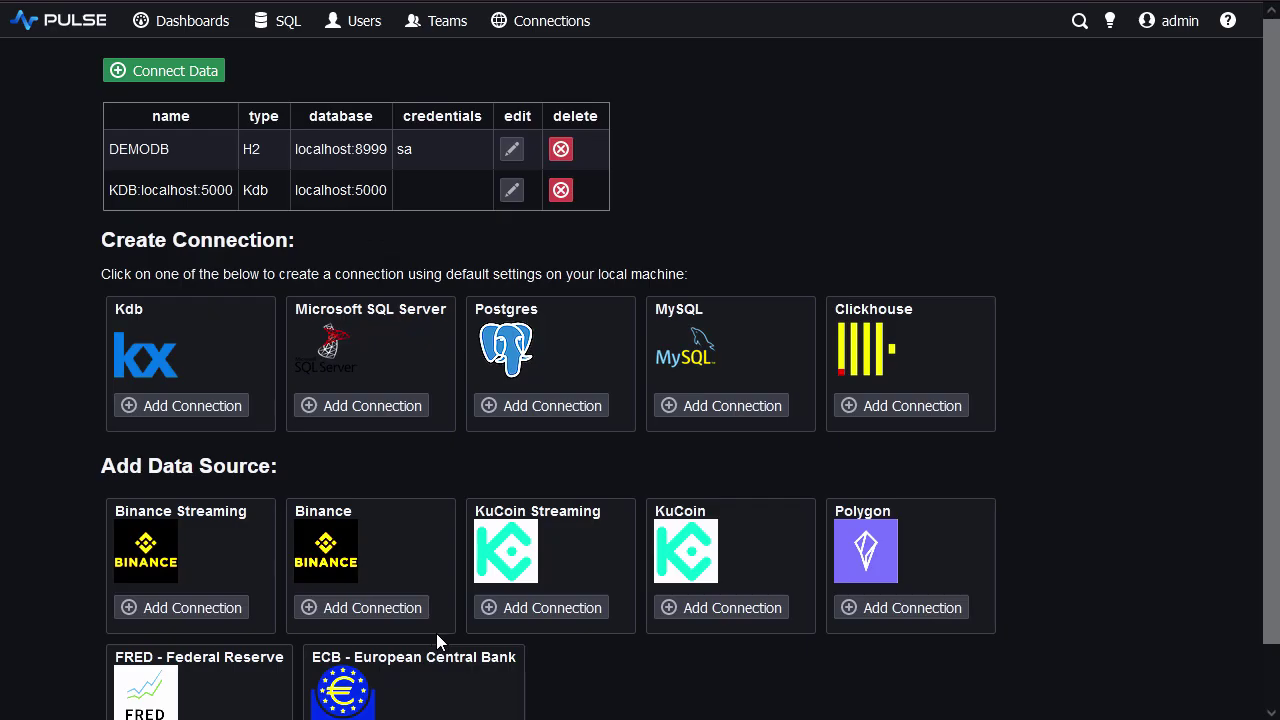
- Paste the q algo-control code into the SQL editor on KDB:localhost:5000
click(286, 34)
click(288, 88)
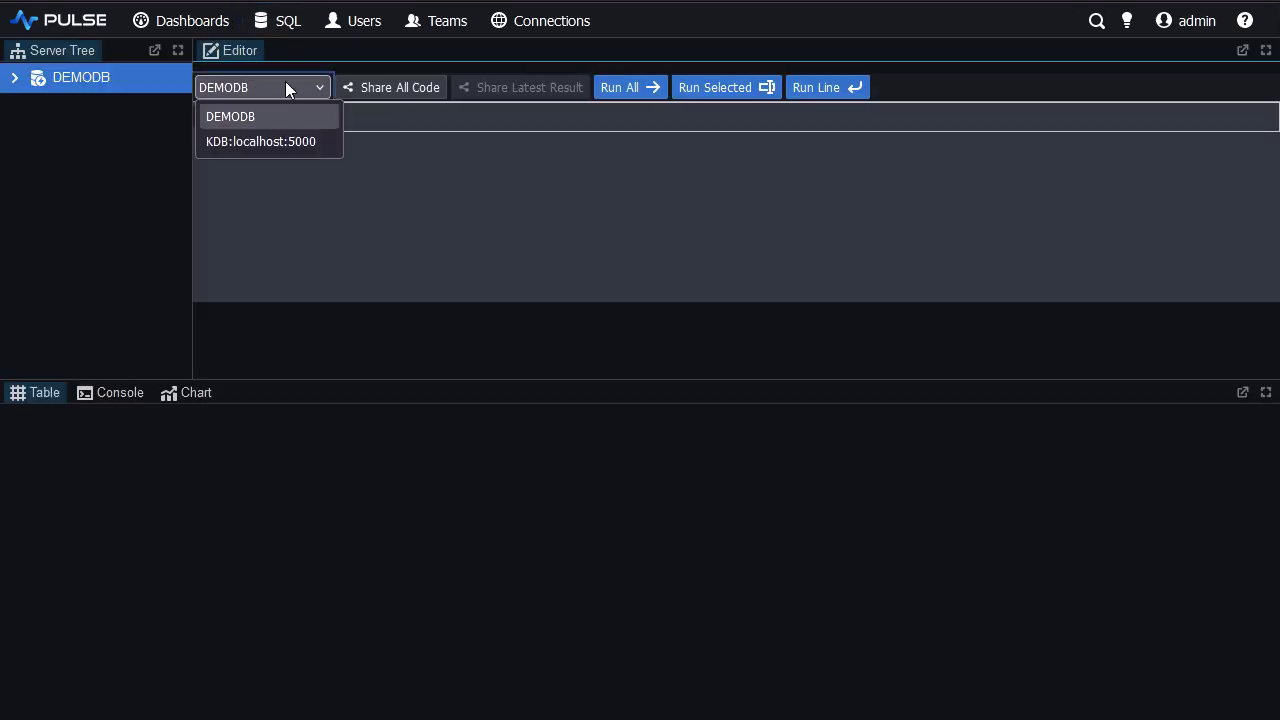
click(288, 141)
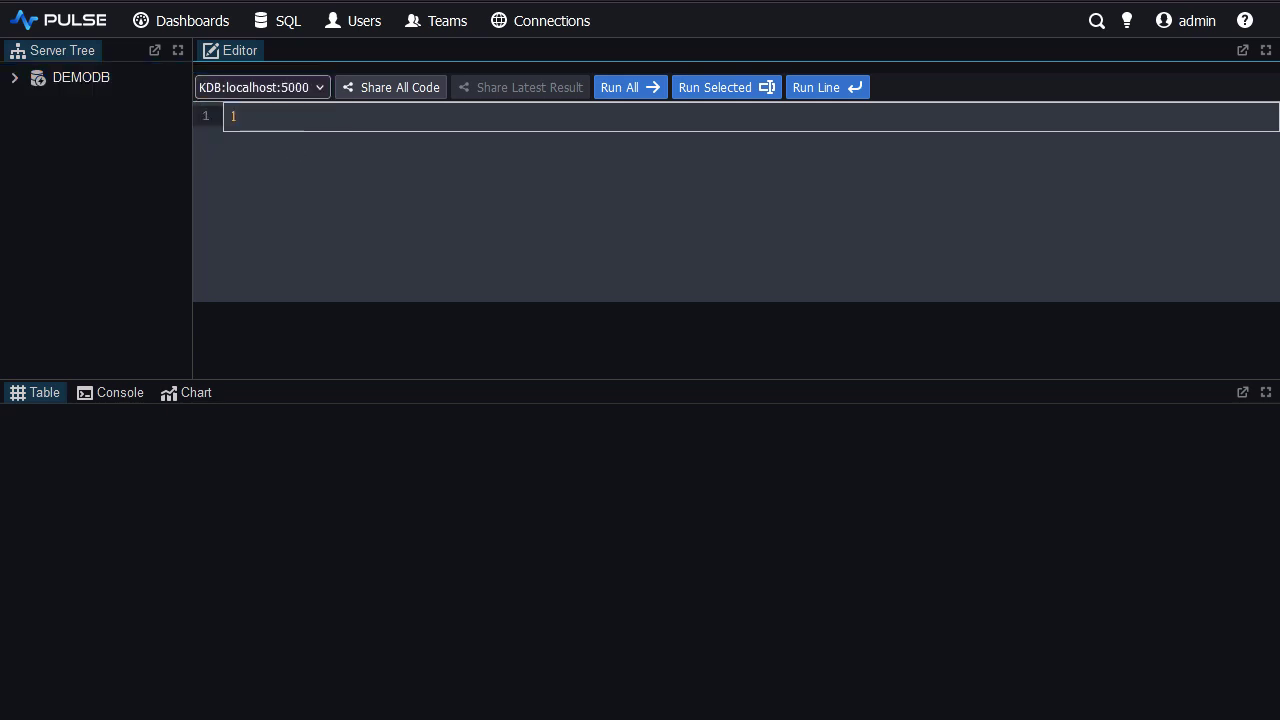
click(466, 129)
text(algos:([] name:`Dagger`Dagger`Dagger`Sniper`Sniper`Stealth`Stealth`TWAP; 		variant:`$("Dagger-1";"Dagger-2";"Dagger-3";"Sniper-HIGH";"Sniper-LOW";"Stealth-NonStop";"Stealth-Slow";"TWAP"); 		orders:0;  trades:0;  pnl:0; limit:0; status:`Running);  stopAll:{[] update status:`Stopped from `algos; ([] msg:enlist string[count algos]," All Stopped")}; startAll:{[] update status:`Running from `algos; ([] msg:enlist string[count algos]," algos Started")};  setStatus:{[variantName;newStatus] update status:newStatus from `algos where variant=variantName; 			([] msg:enlist string newStatus)};  setLimit:{[variantName;newLimit] update limit:newLimit from `algos where variant=variantName; ([] msg:enlist "Updated Limit")};)
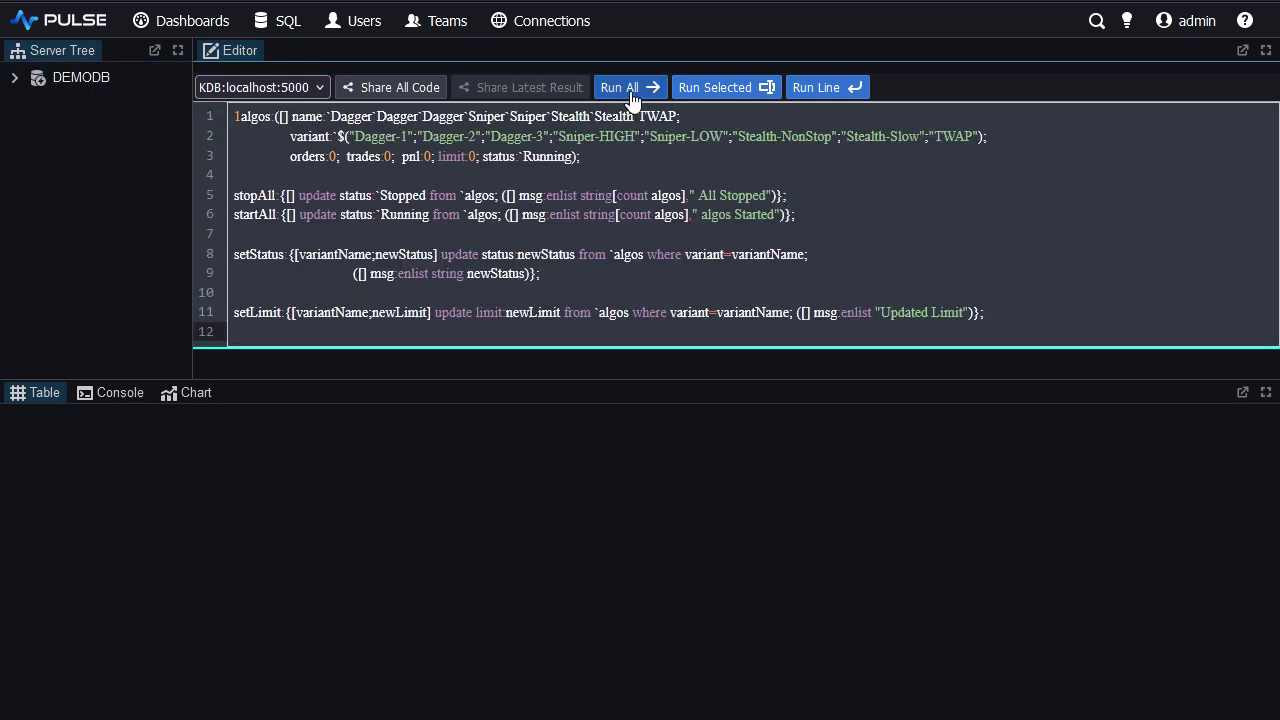
- Run the code, delete the stray leading 1 before algos, and rerun it
click(630, 90)
click(547, 168)
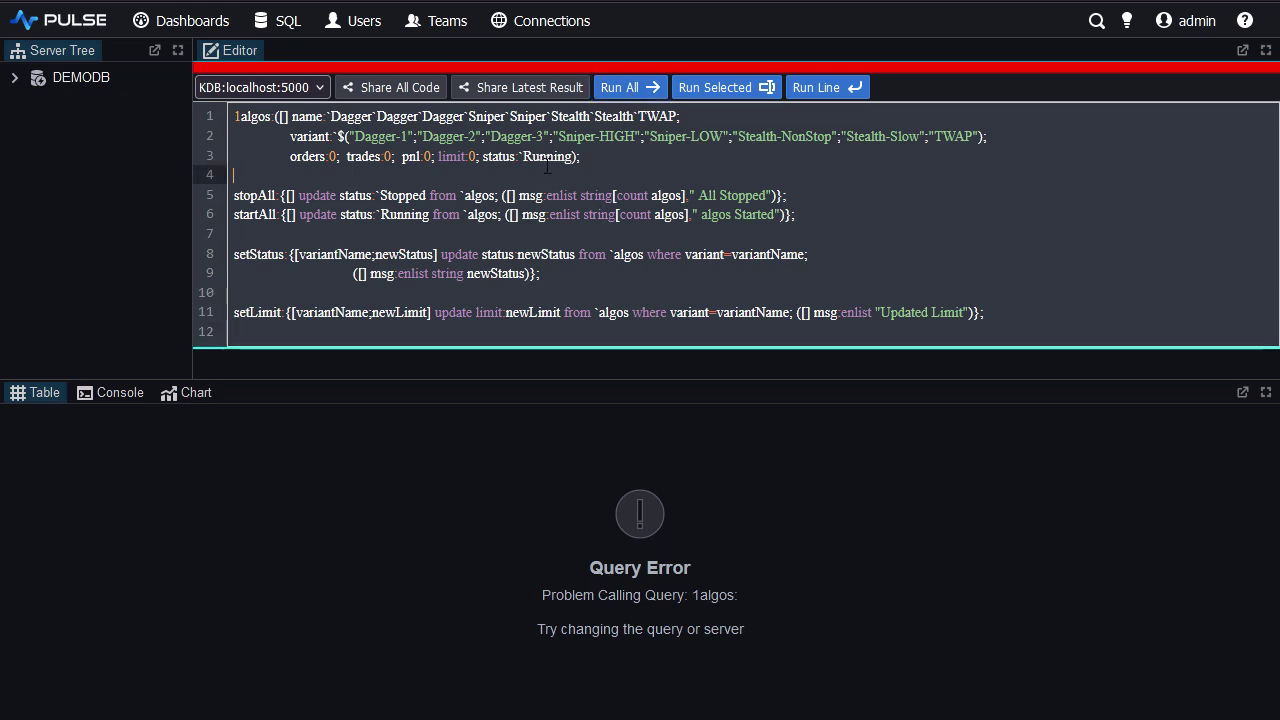
key(ctrl+Home)
key(Delete)
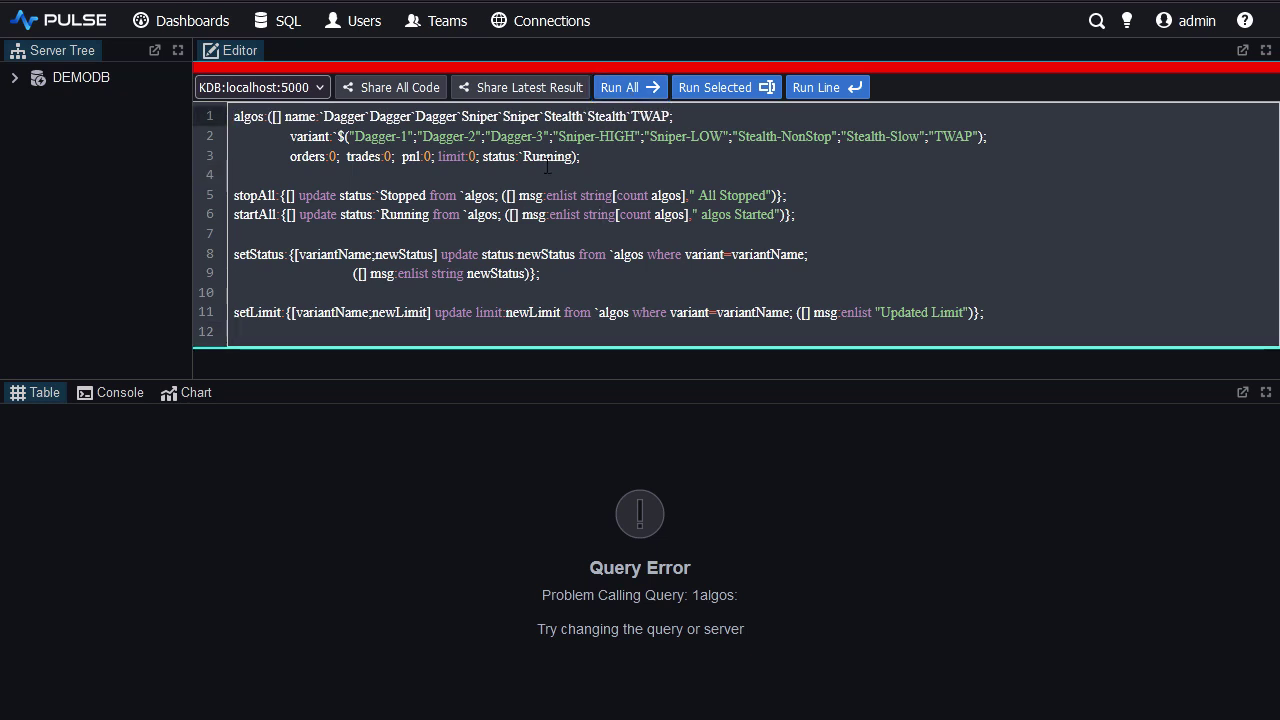
click(621, 87)
- Review the algos table definition in the code, then return to the Dashboards list
click(575, 234)
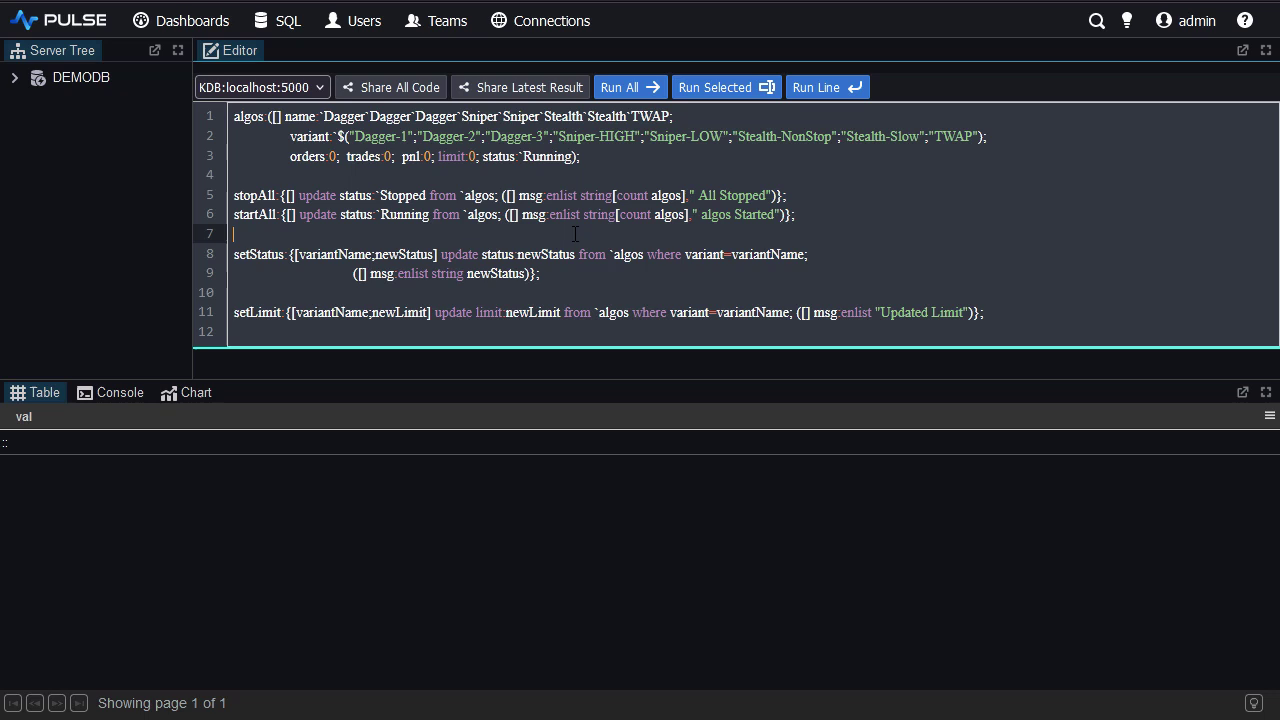
double_click(250, 117)
click(258, 177)
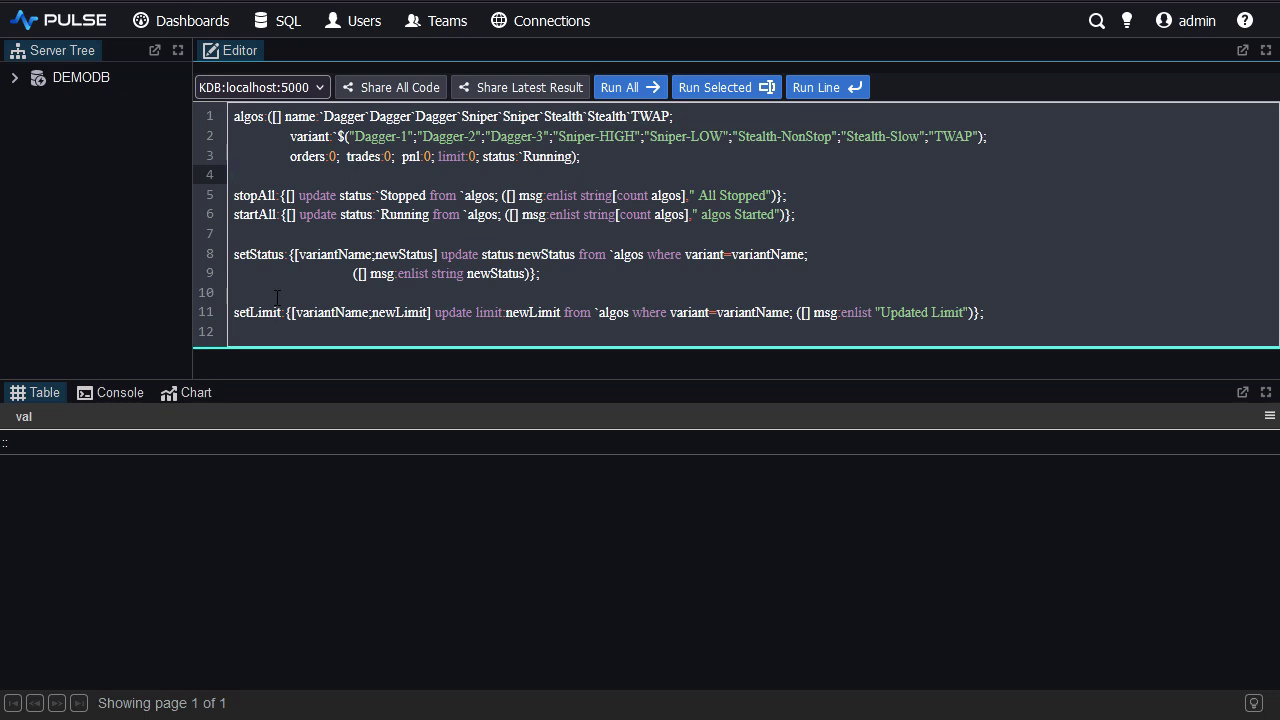
click(168, 26)
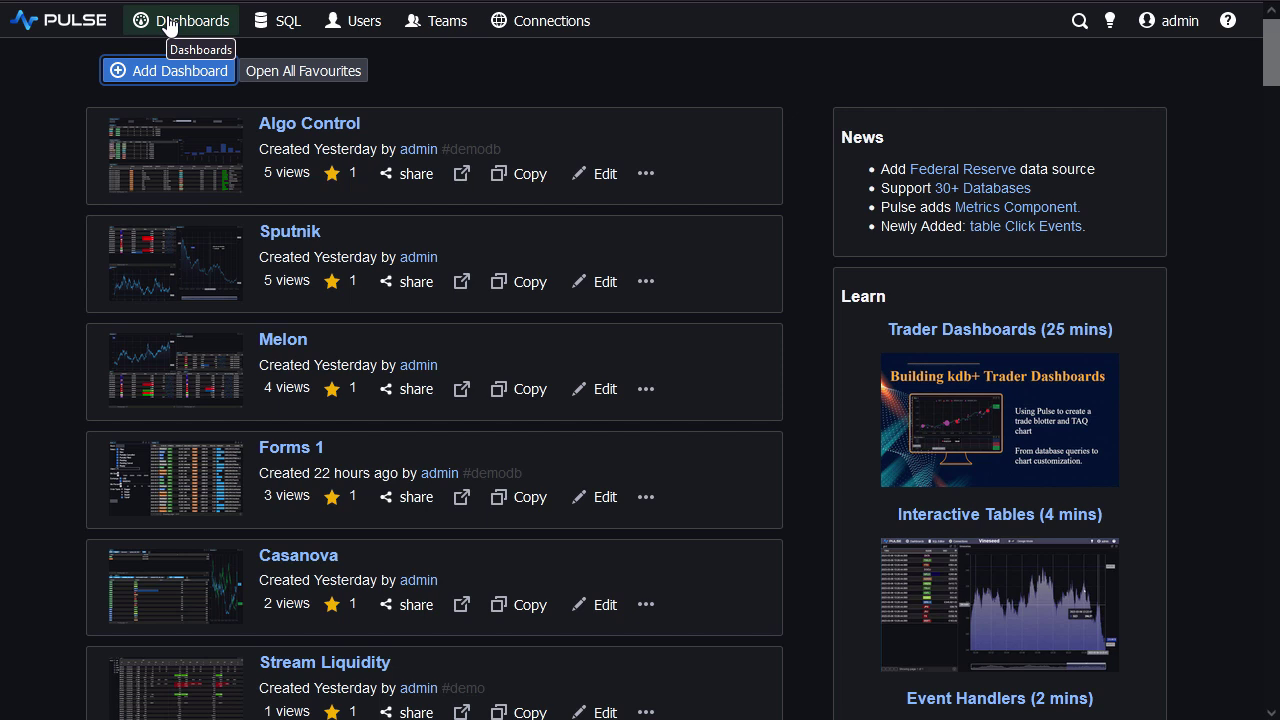
- Add a new dashboard and rename its title to 'Algo Controller'
click(166, 72)
double_click(721, 18)
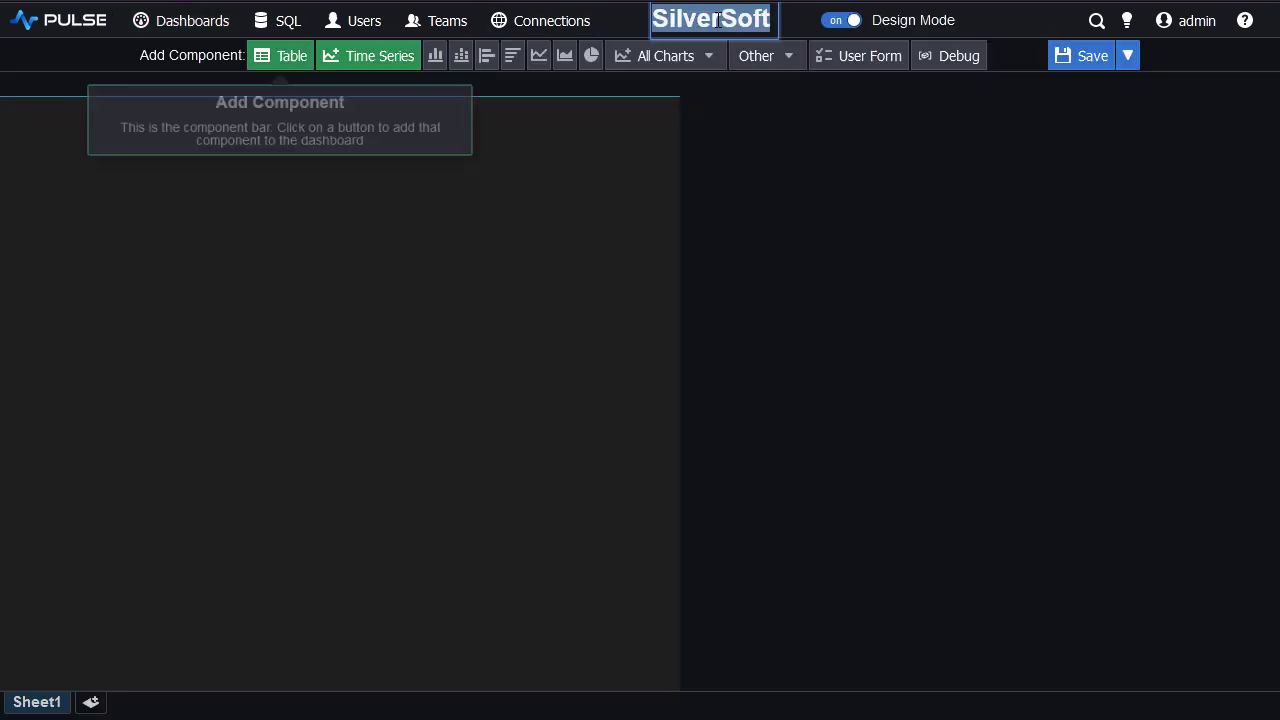
text(Algop)
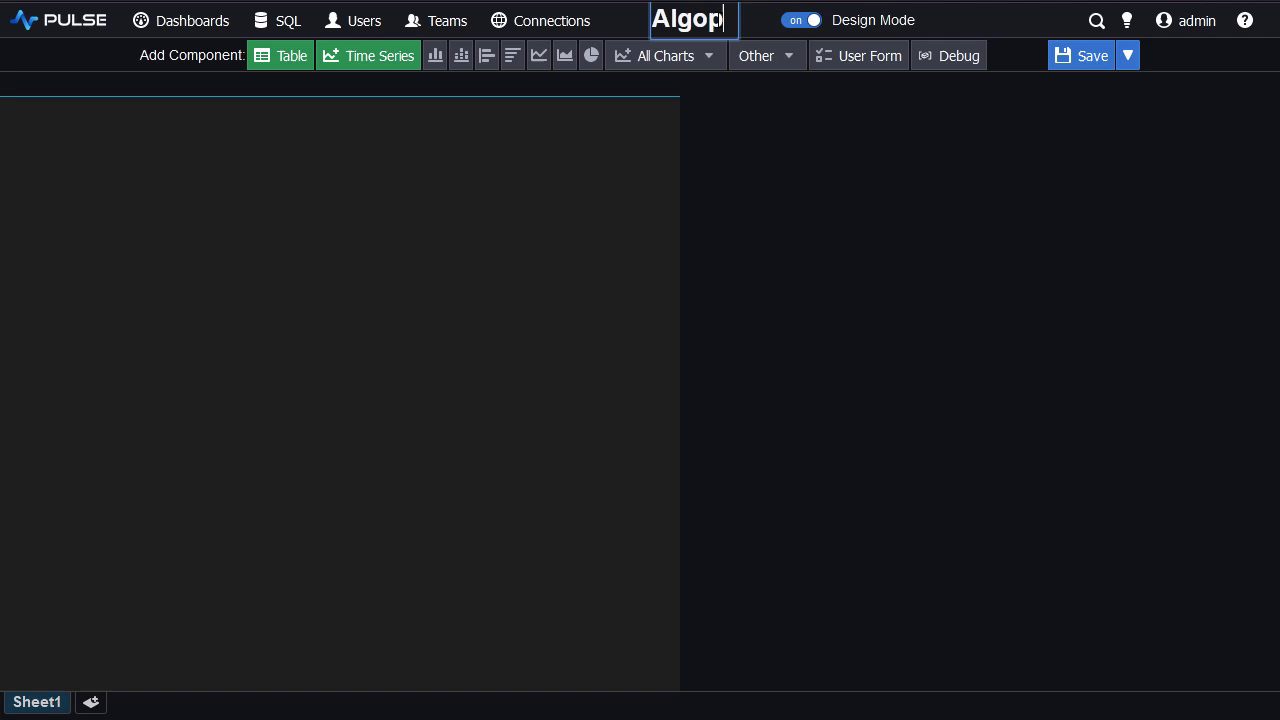
key(BackSpace)
text(Controller)
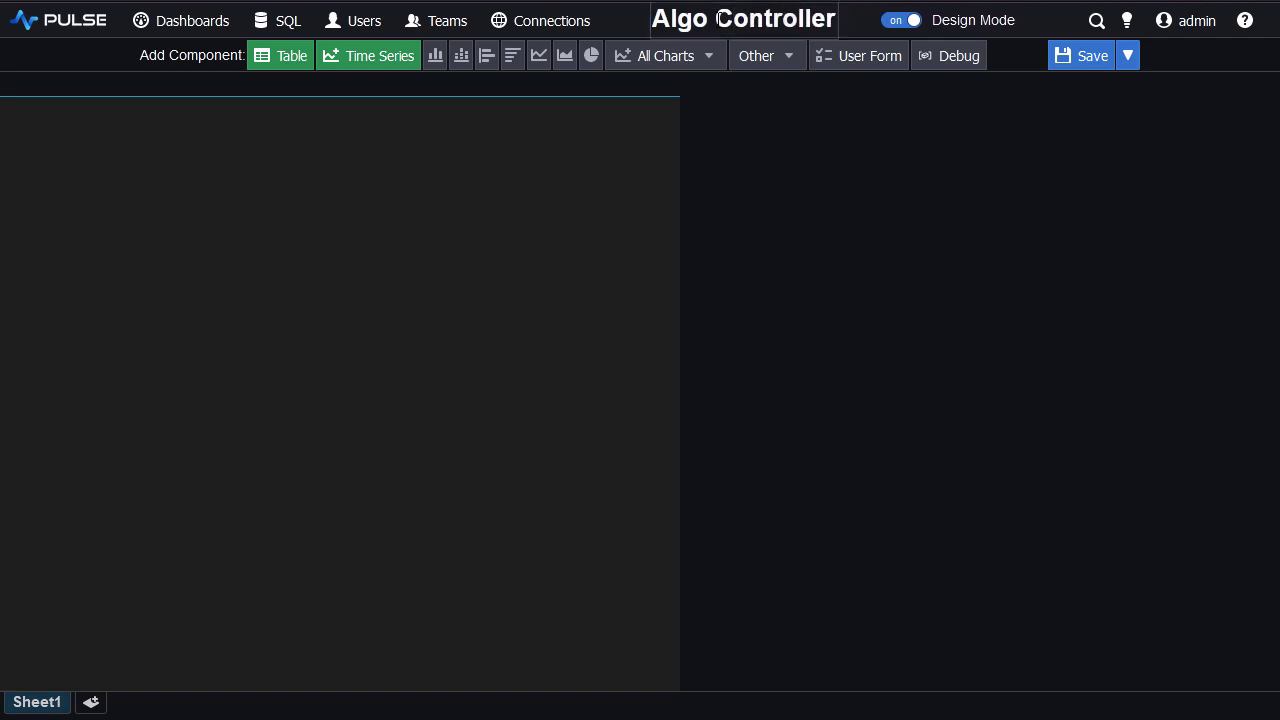
click(576, 215)
- Add a grid table on KDB:localhost:5000 refreshing every 1 second
click(281, 58)
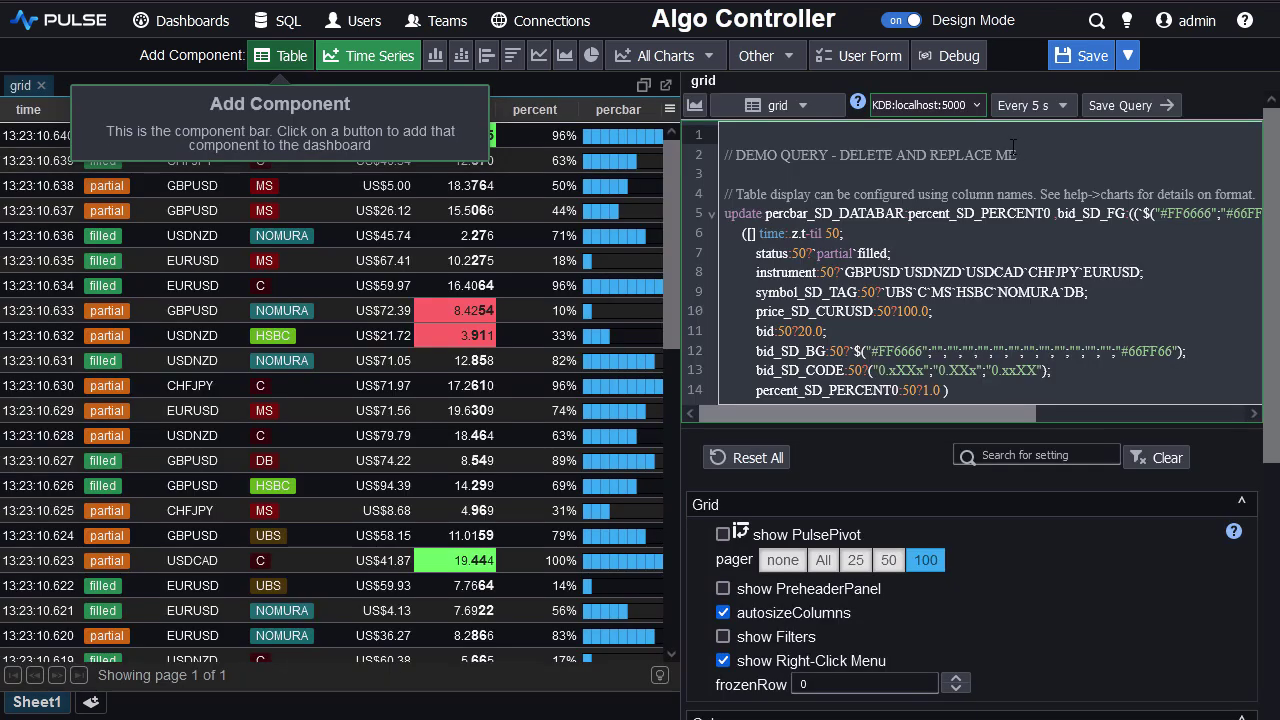
click(927, 103)
click(927, 103)
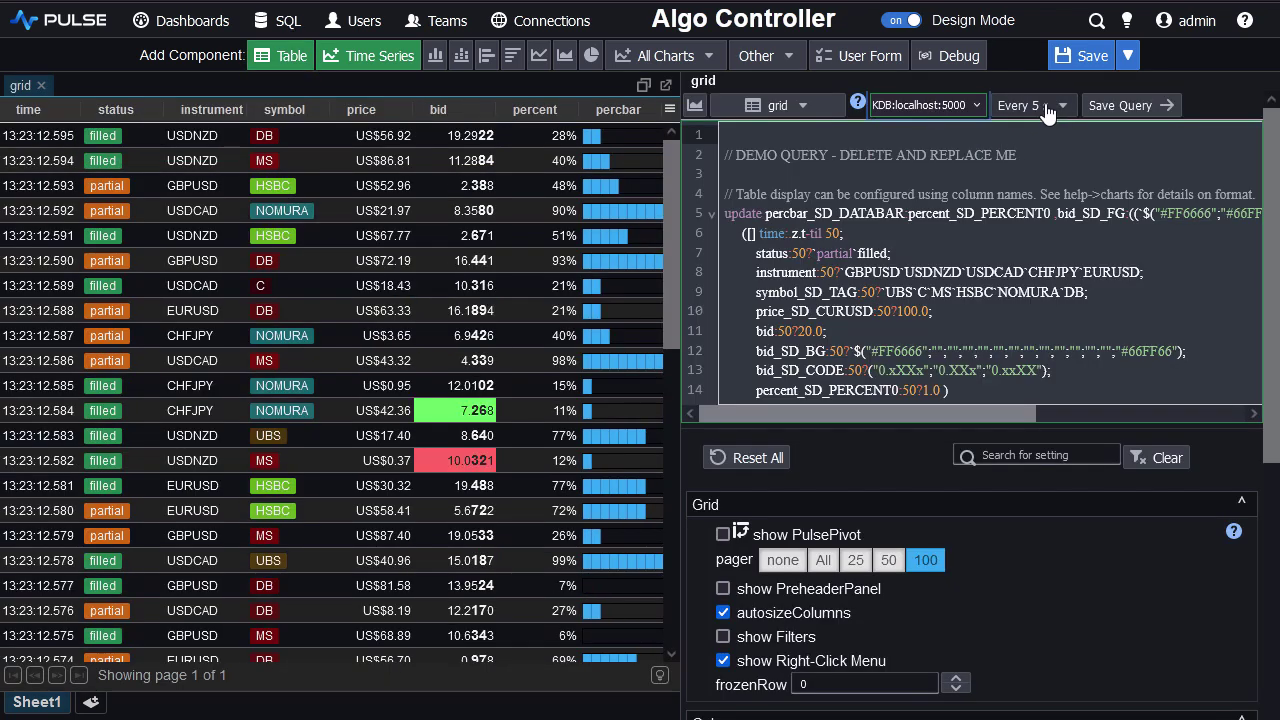
click(1047, 105)
click(1058, 288)
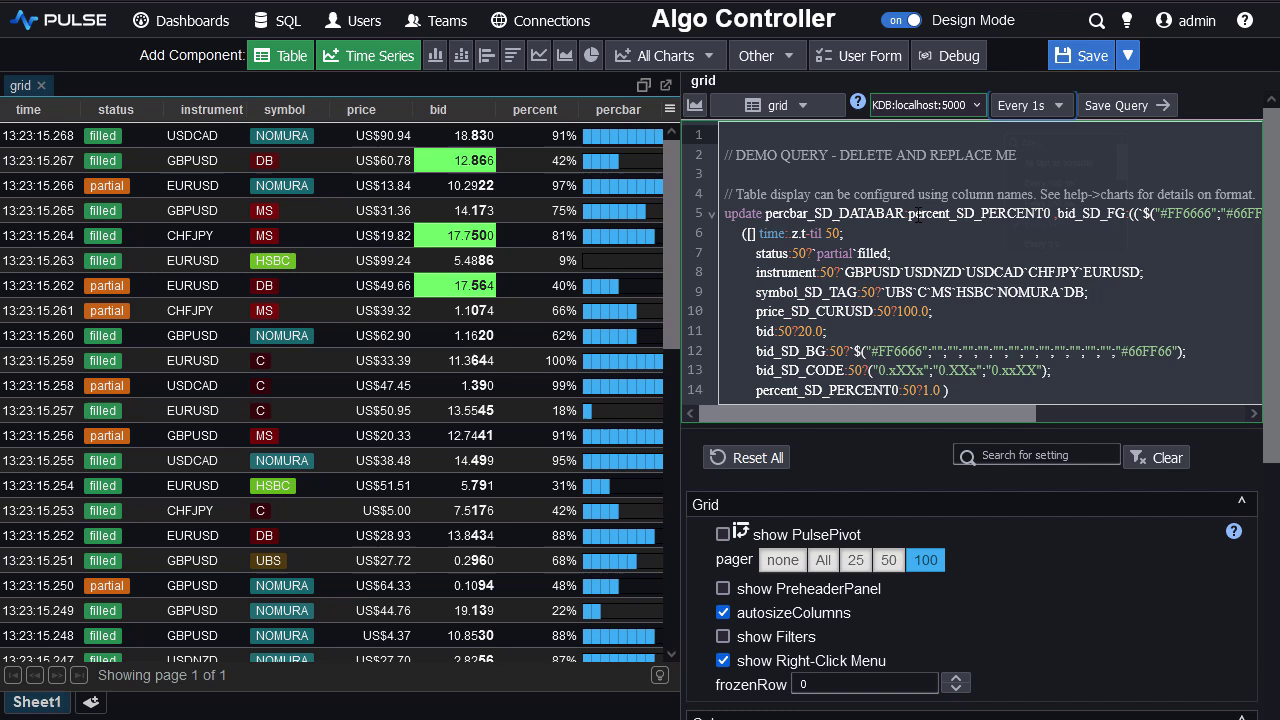
- Replace the grid's demo query with 'select from algos'
click(917, 213)
key(ctrl+a)
text(select)
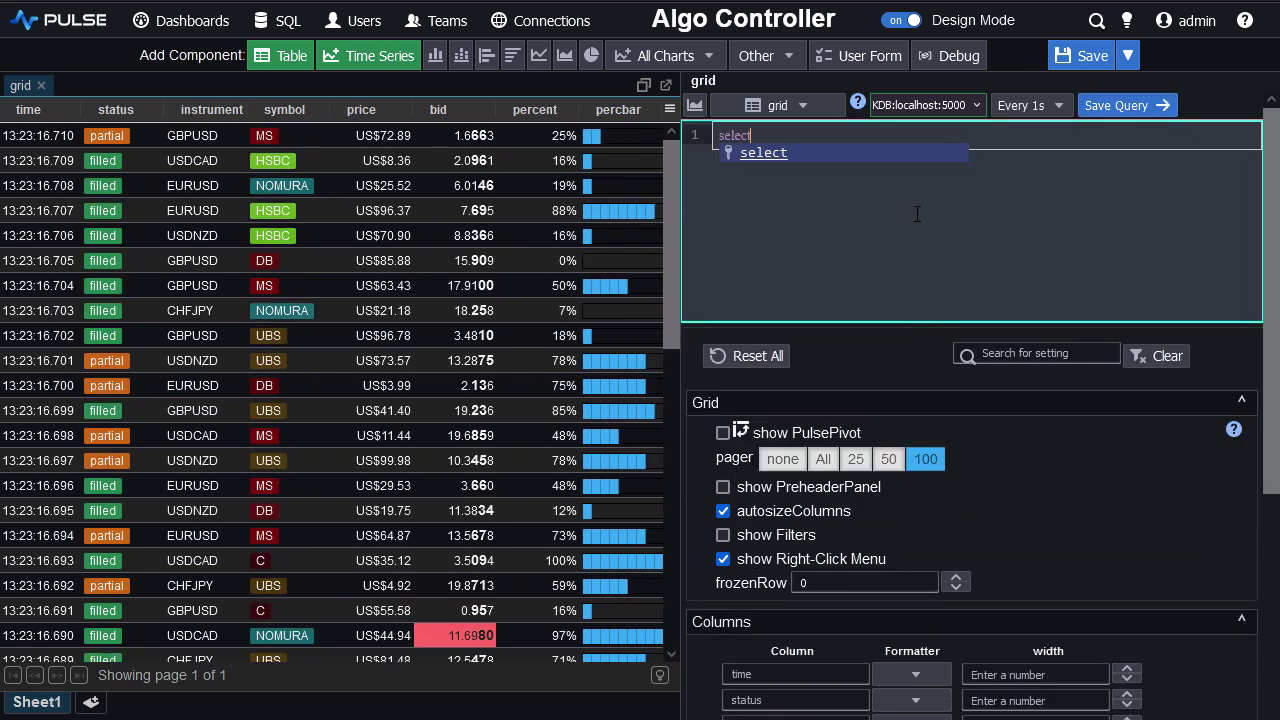
text( from algos)
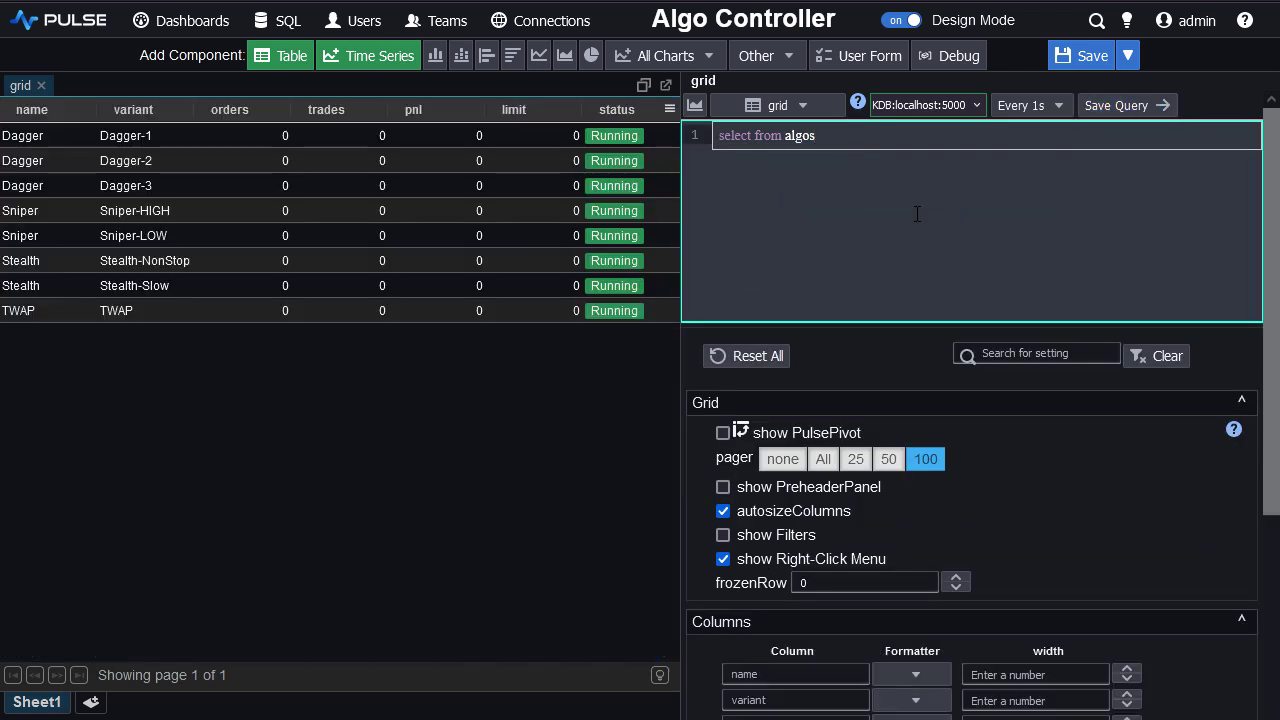
- Format both the variant and name columns of the algos grid as Tags
right_click(133, 210)
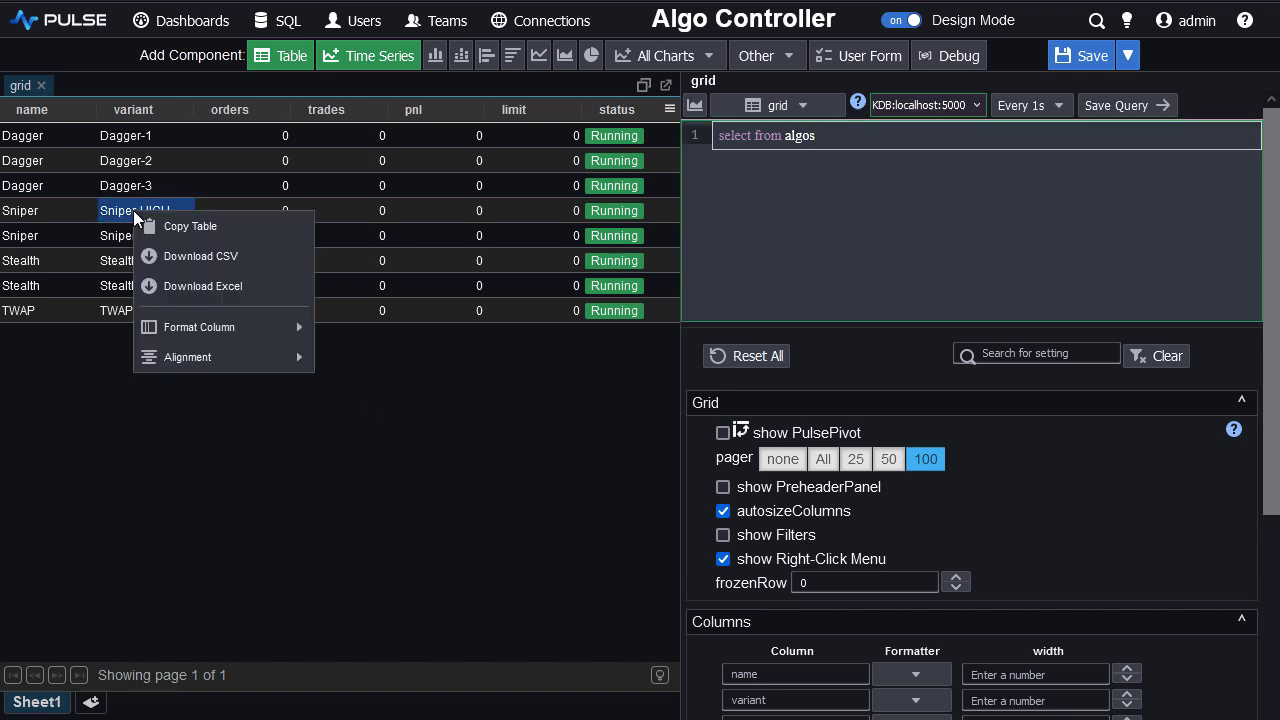
mouse_move(200, 327)
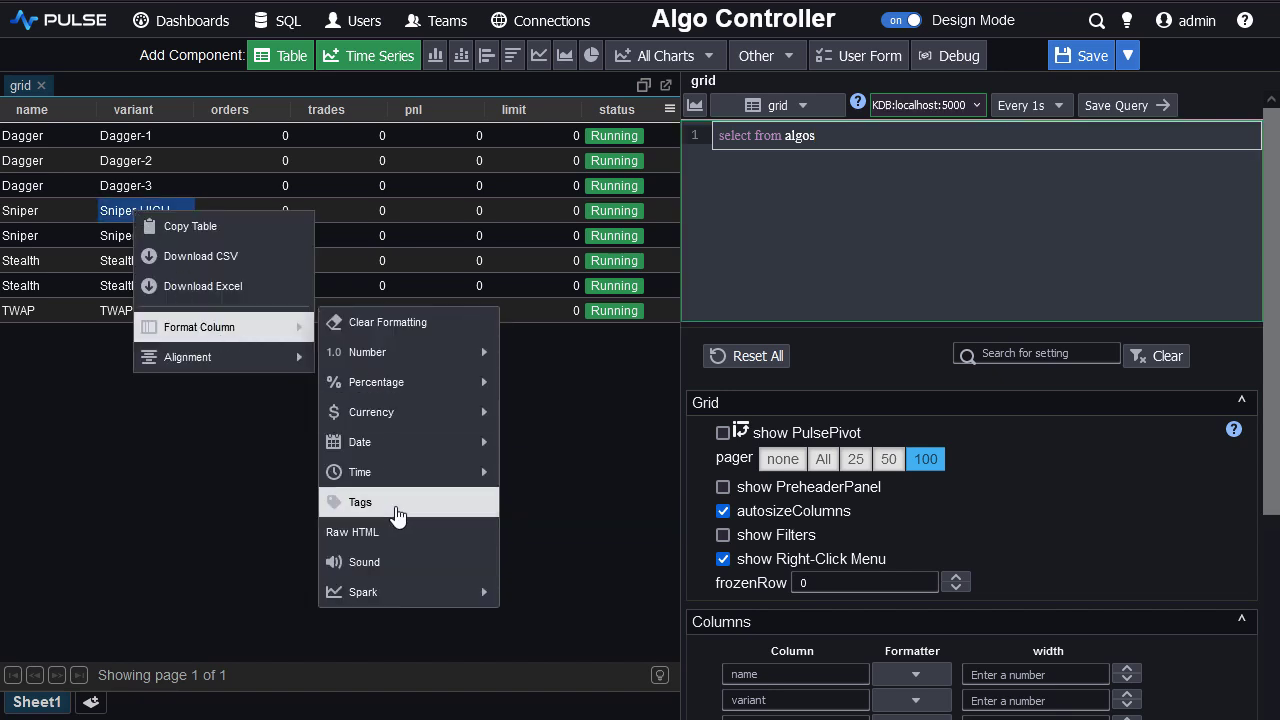
click(395, 508)
click(925, 700)
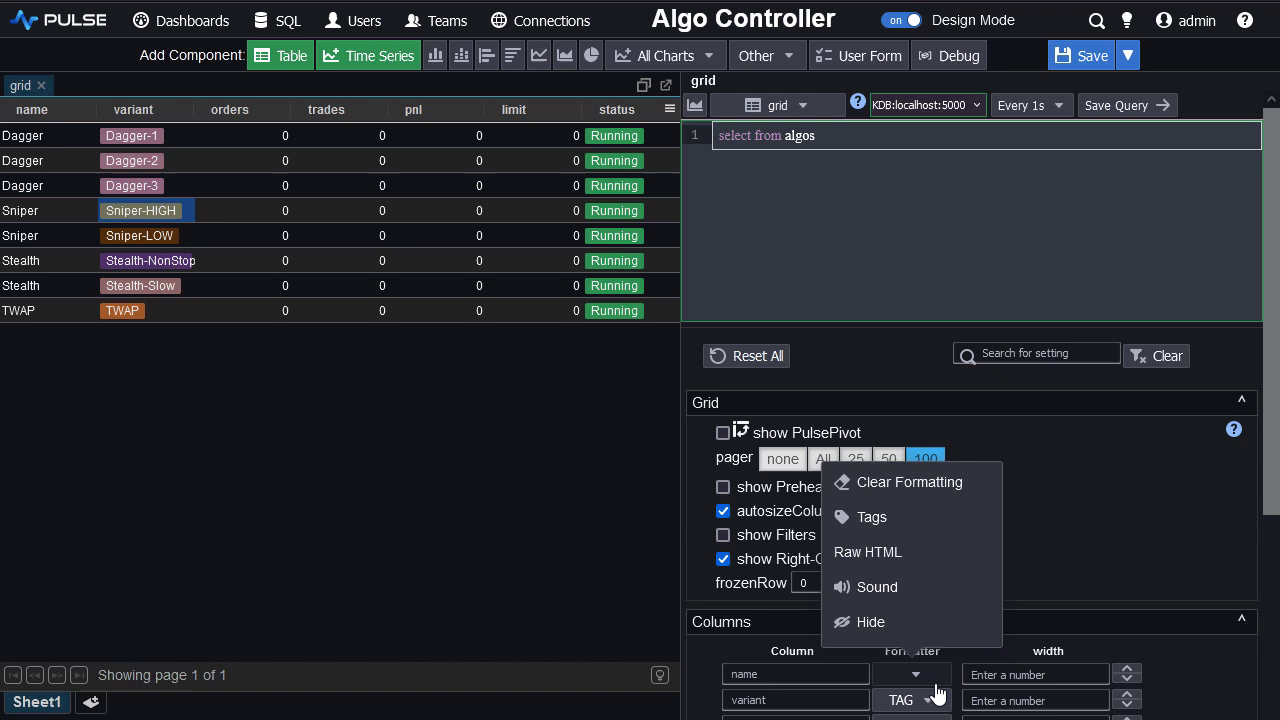
click(878, 521)
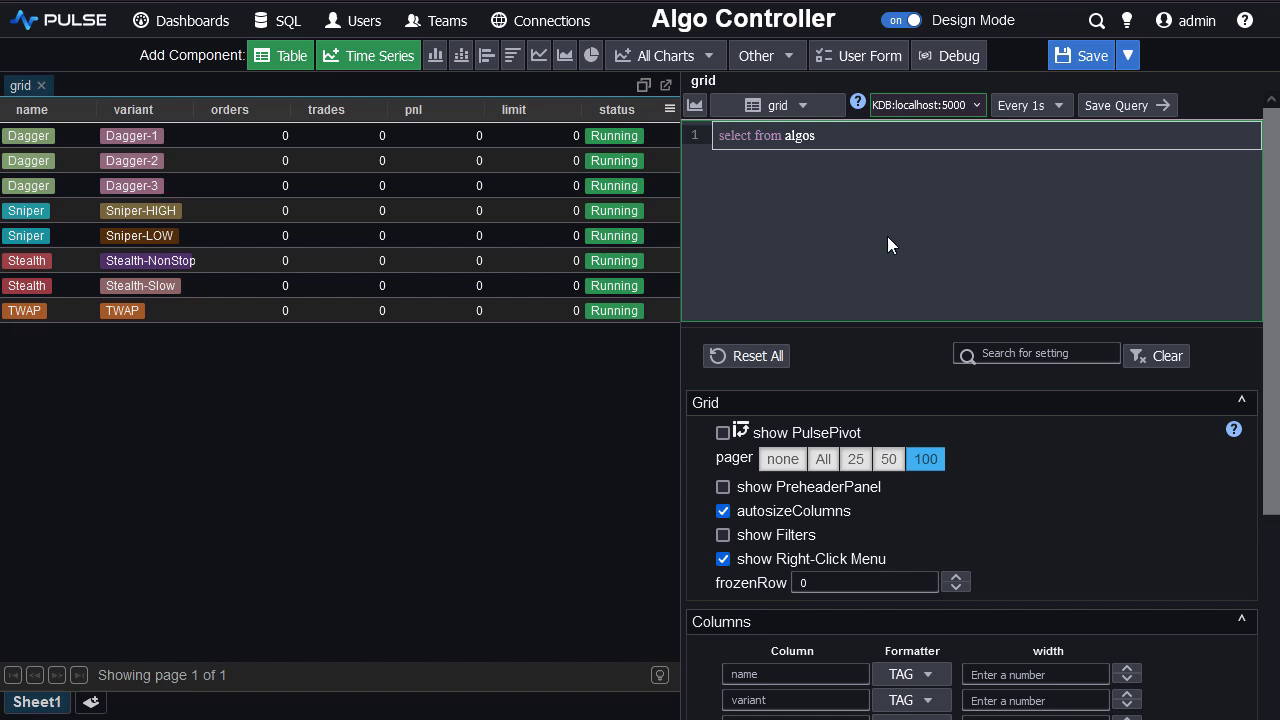
- Dock a user form above the grid with one submit button labelled 'STOP All'
click(867, 64)
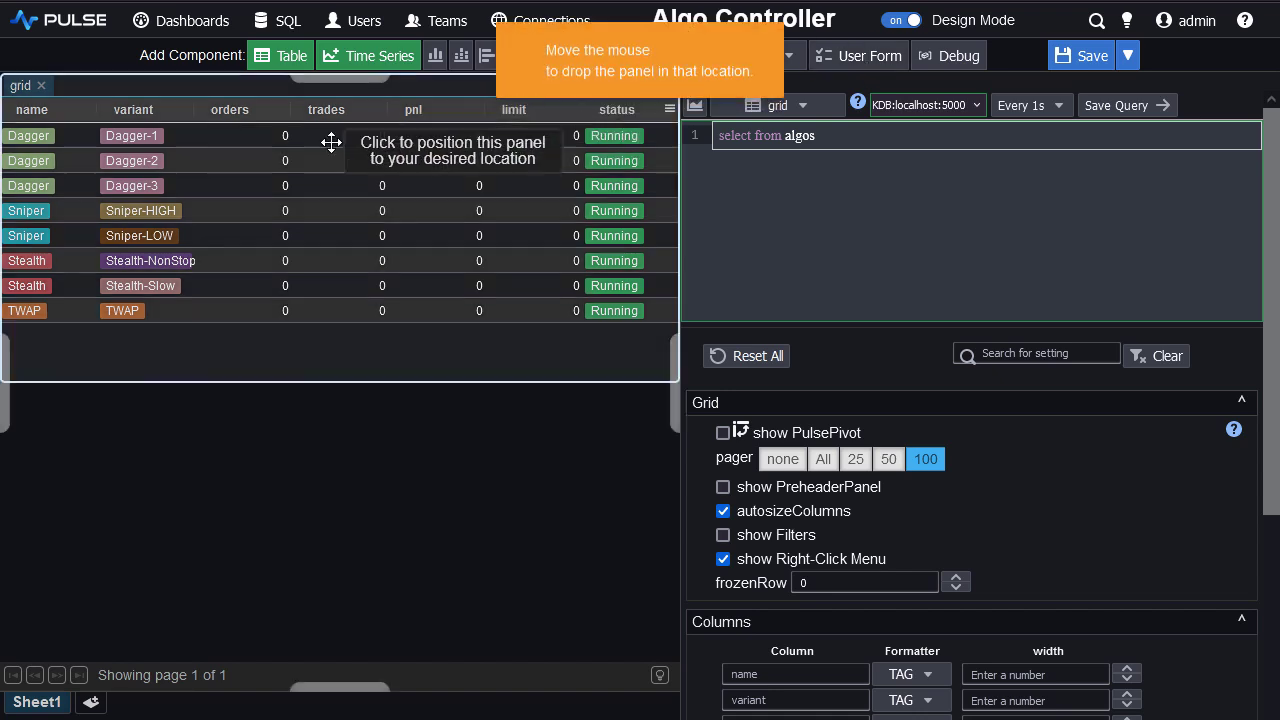
click(314, 149)
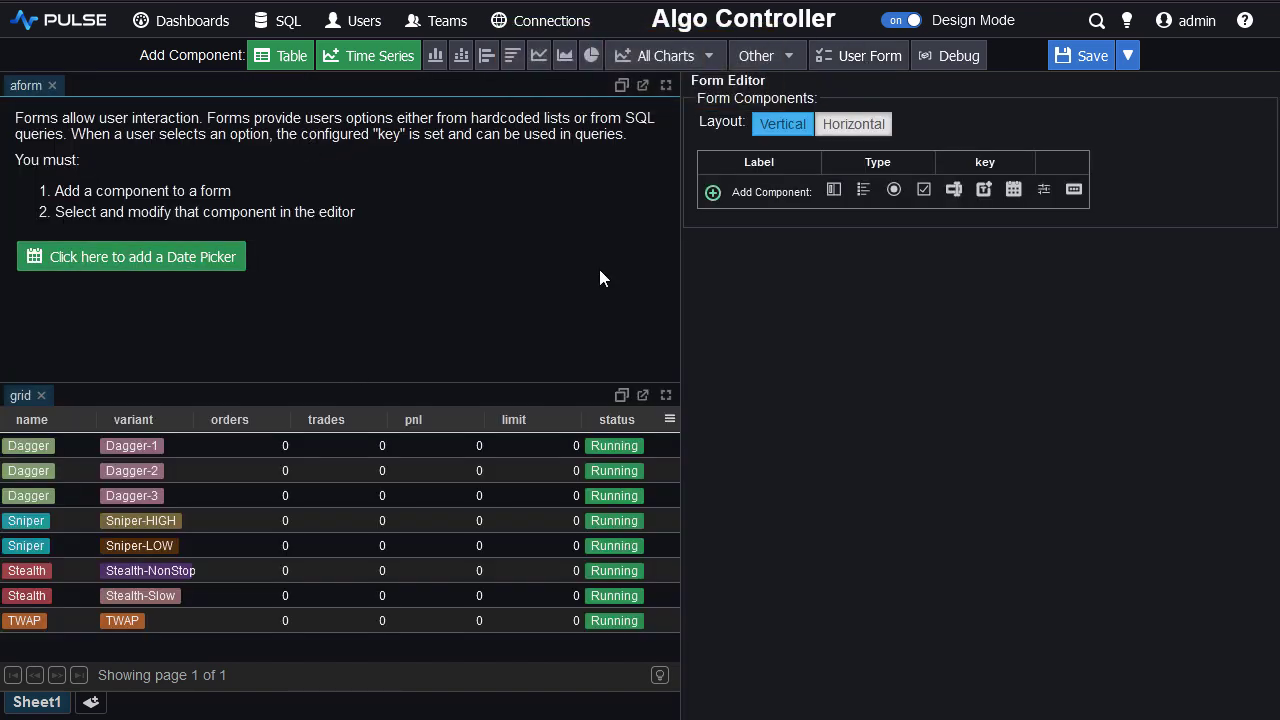
click(1072, 191)
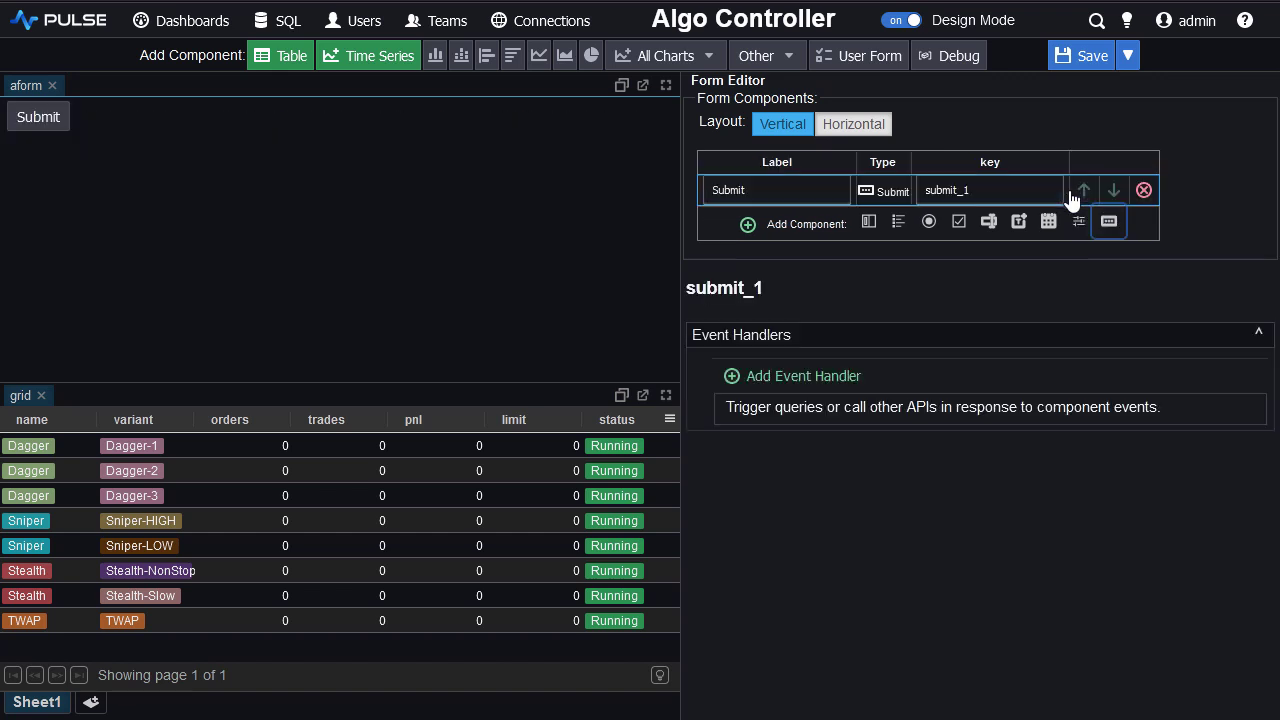
double_click(781, 182)
text(STOP All)
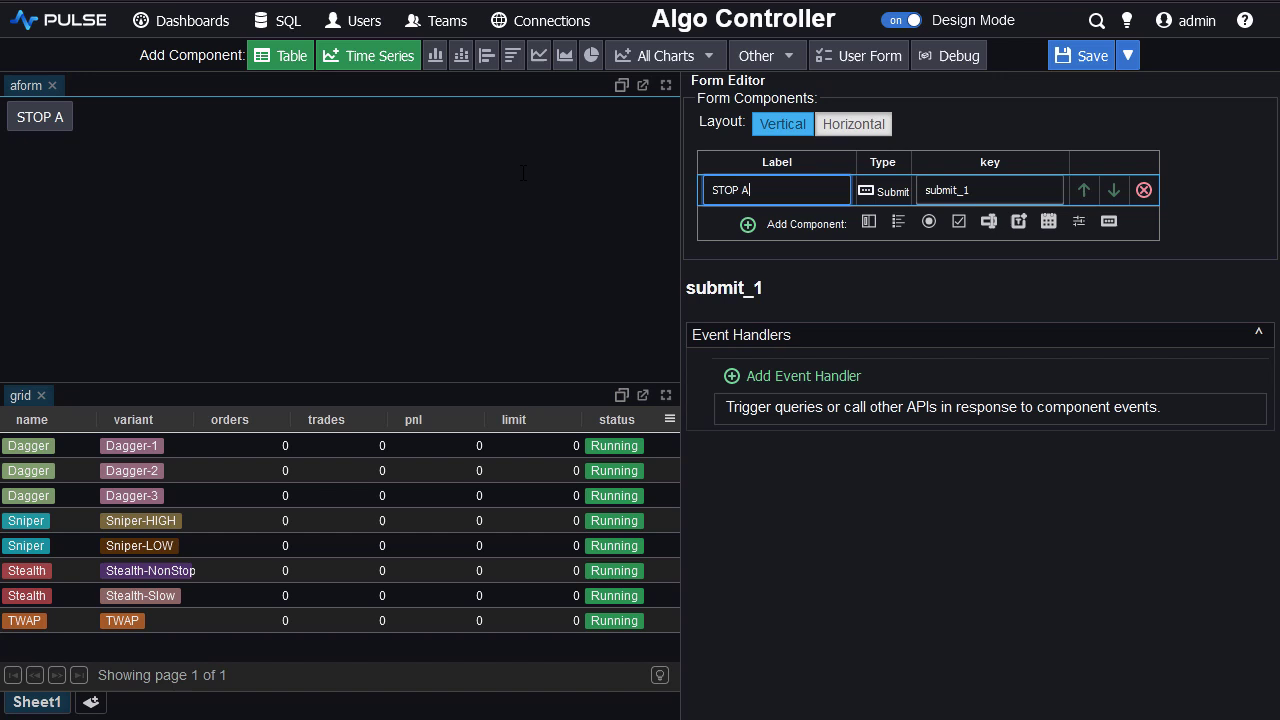
- Give STOP All an event handler running stopAll[] and test it stops all eight algos
click(808, 386)
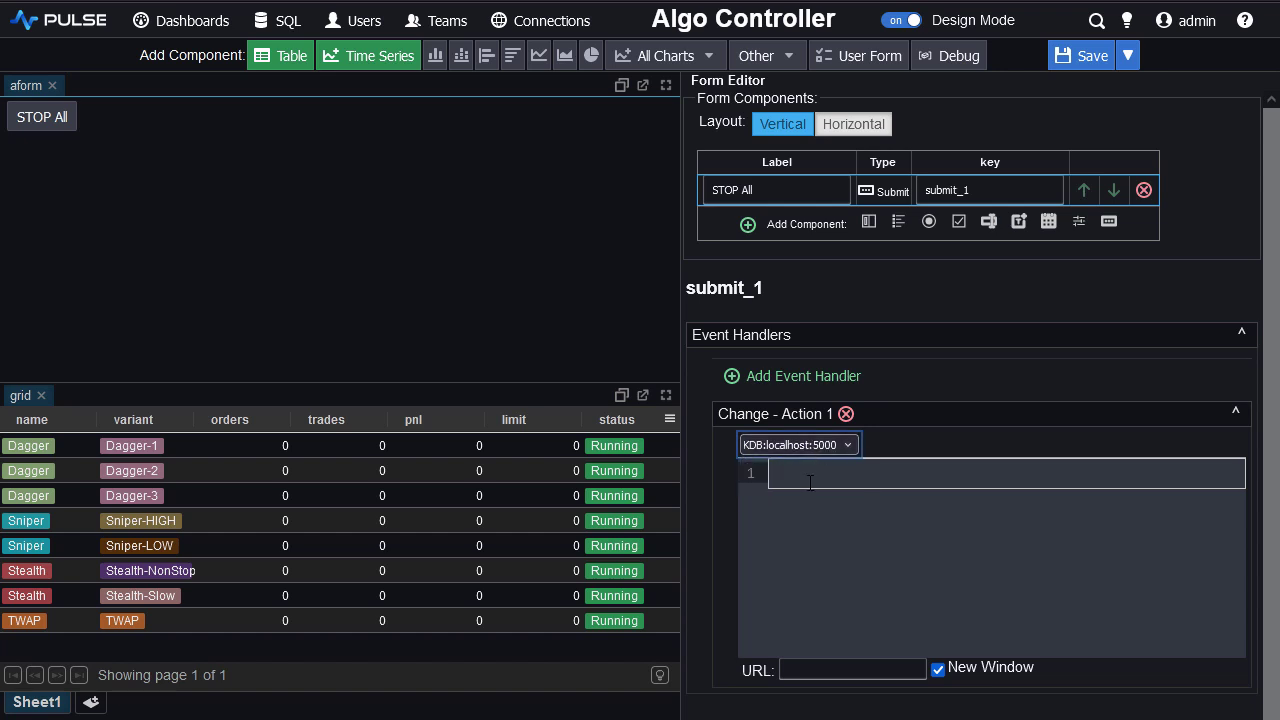
click(807, 476)
text(stopAll[])
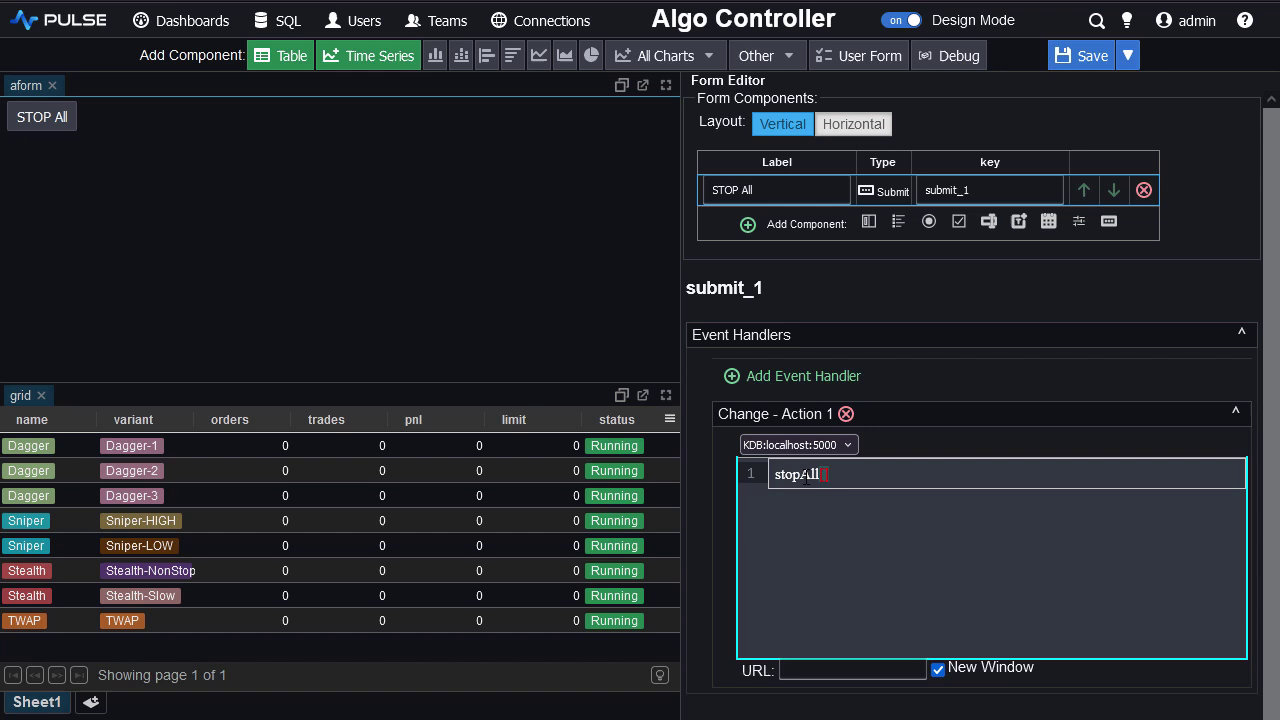
click(58, 120)
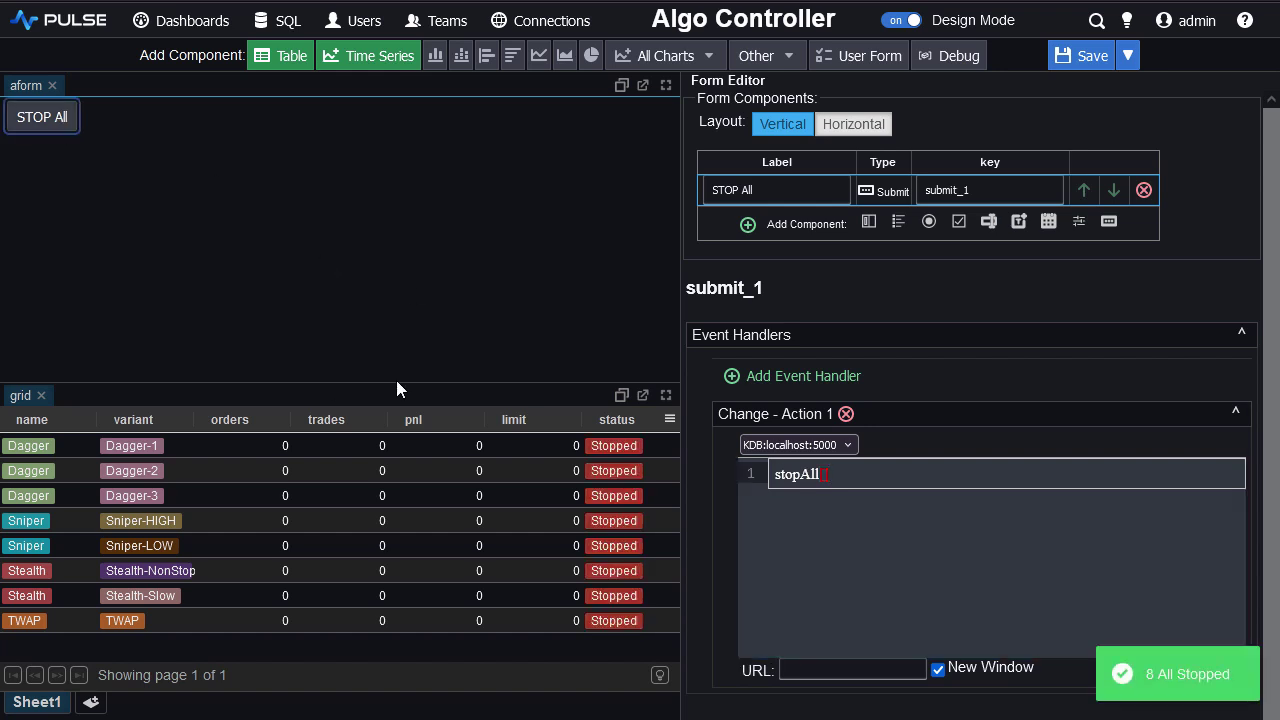
- Add a second submit button to the form labelled 'Start All'
click(1108, 221)
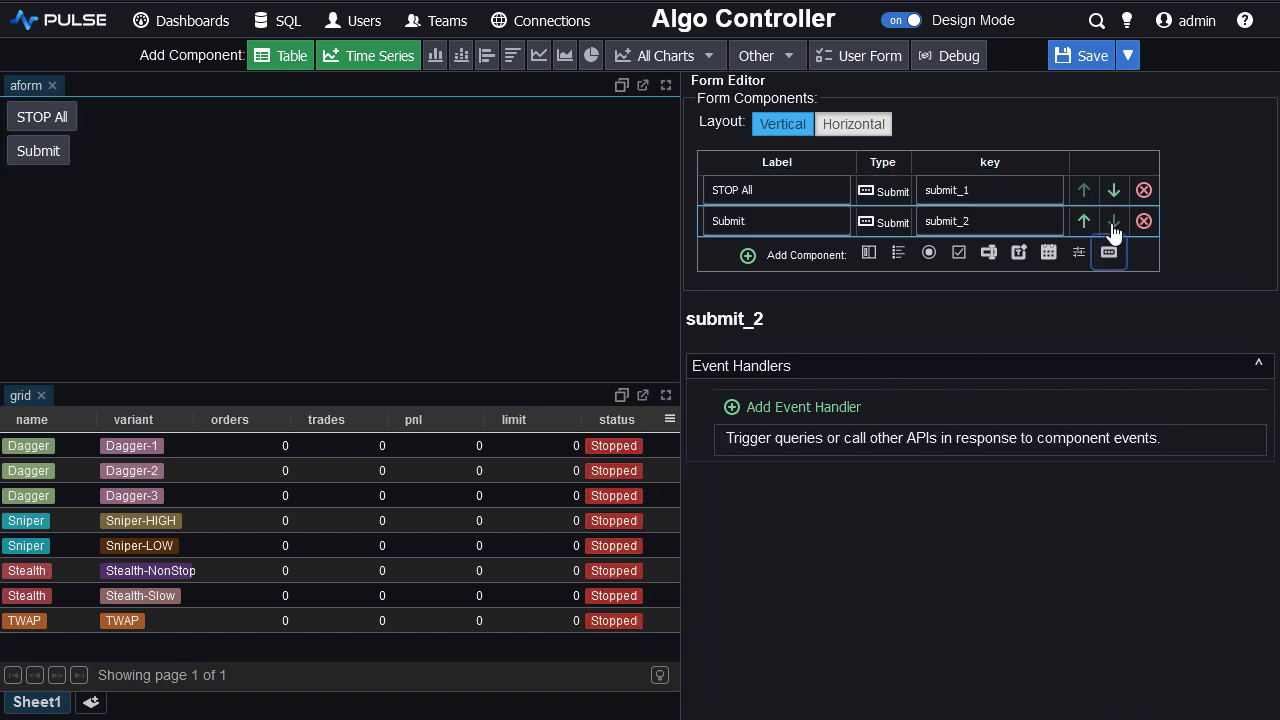
double_click(800, 221)
text(Sta)
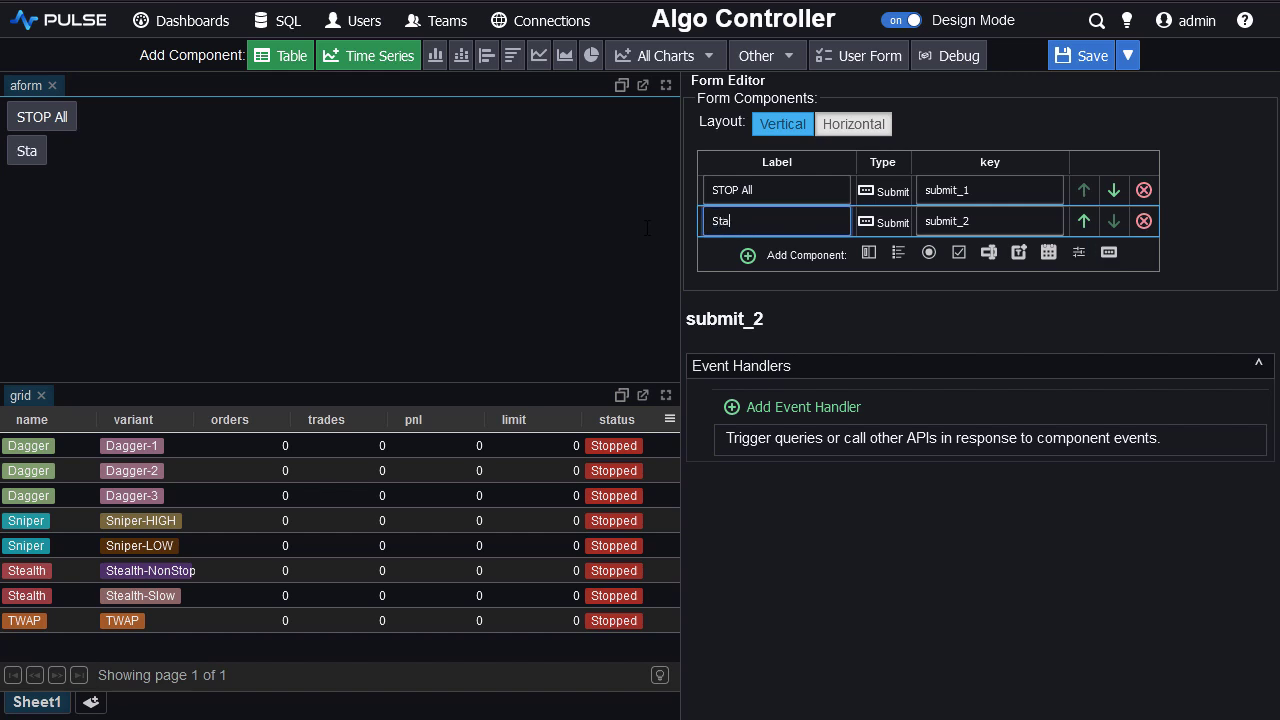
text(rt All)
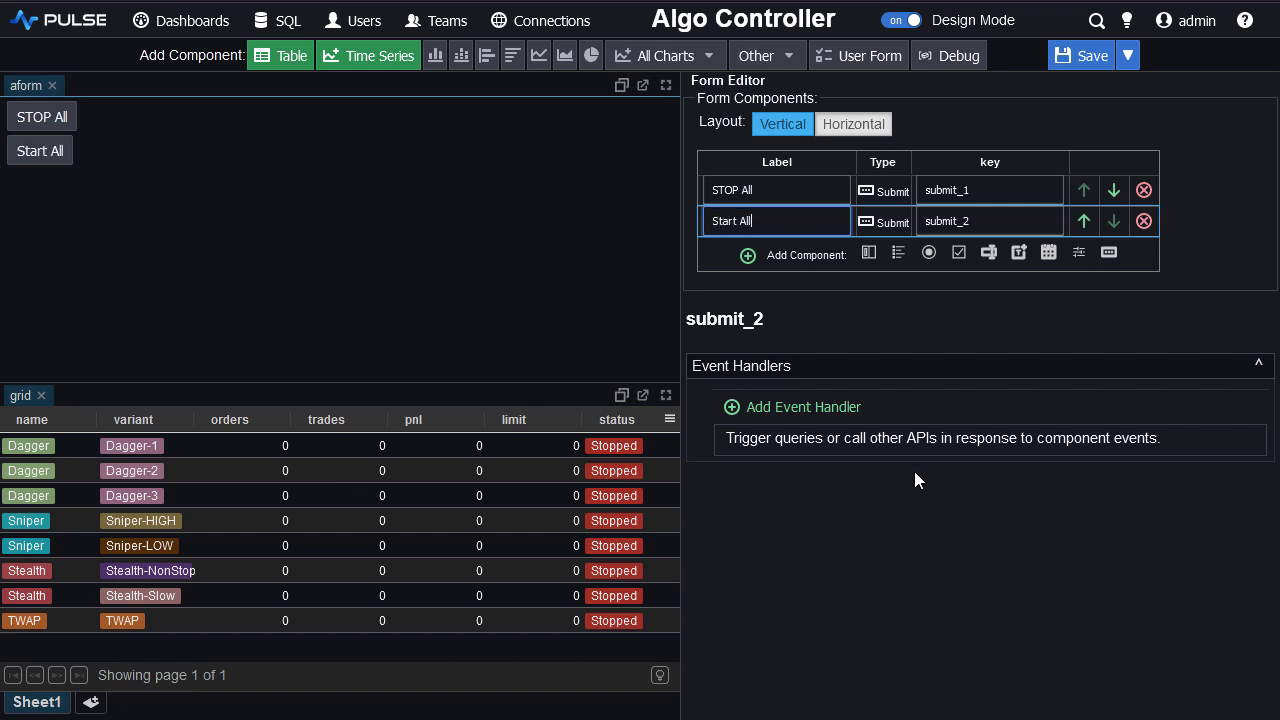
- Make Start All run startAll[], test it, then set Horizontal layout and shrink the form panel
click(848, 408)
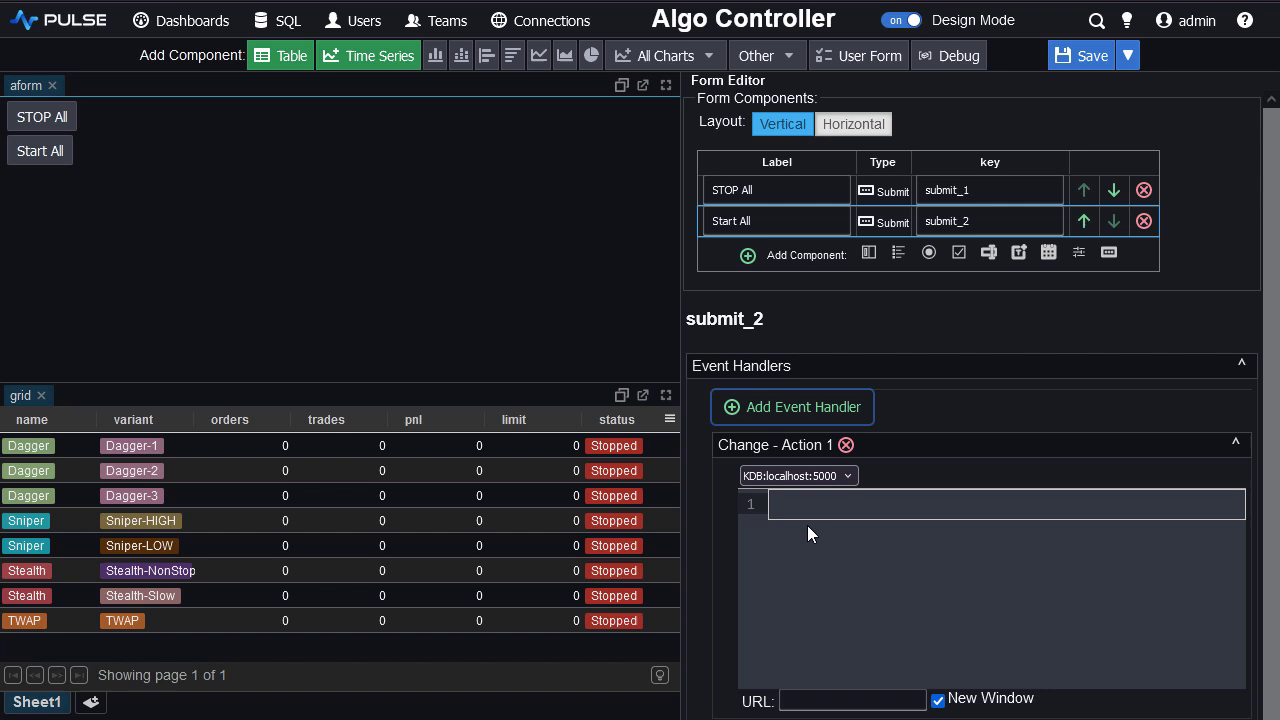
click(808, 530)
text(startA)
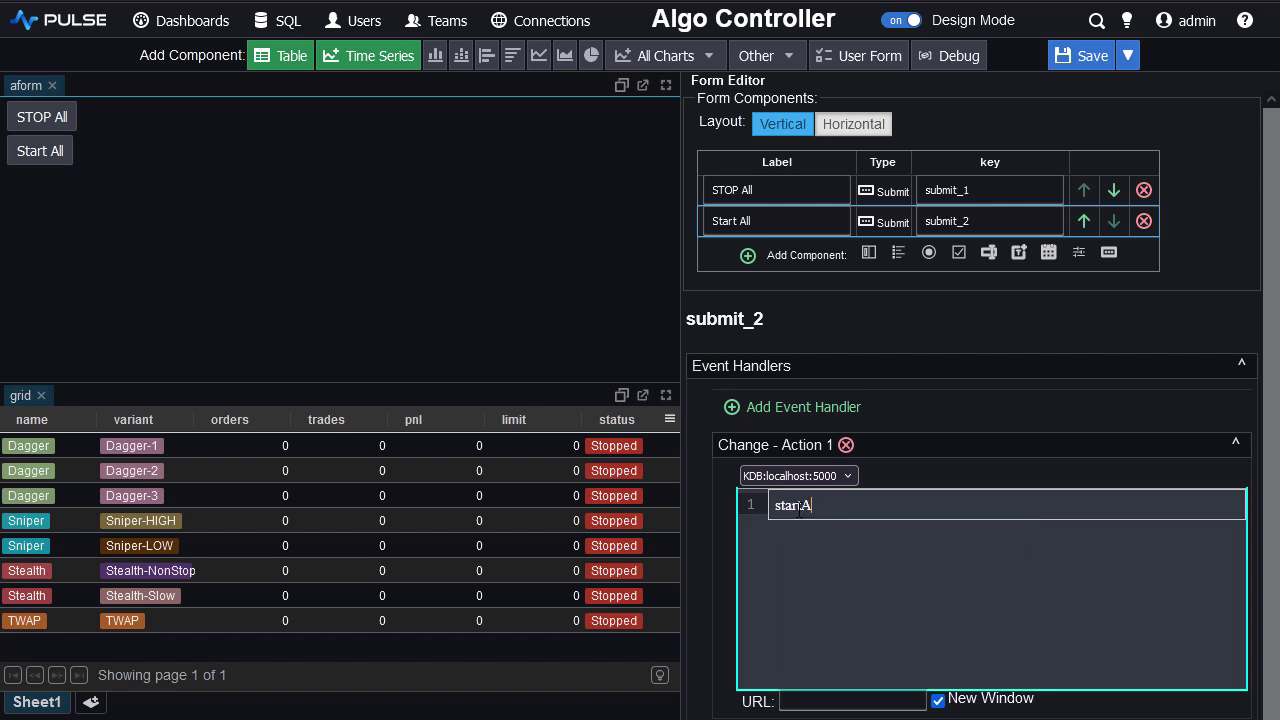
text(ll[)
click(42, 158)
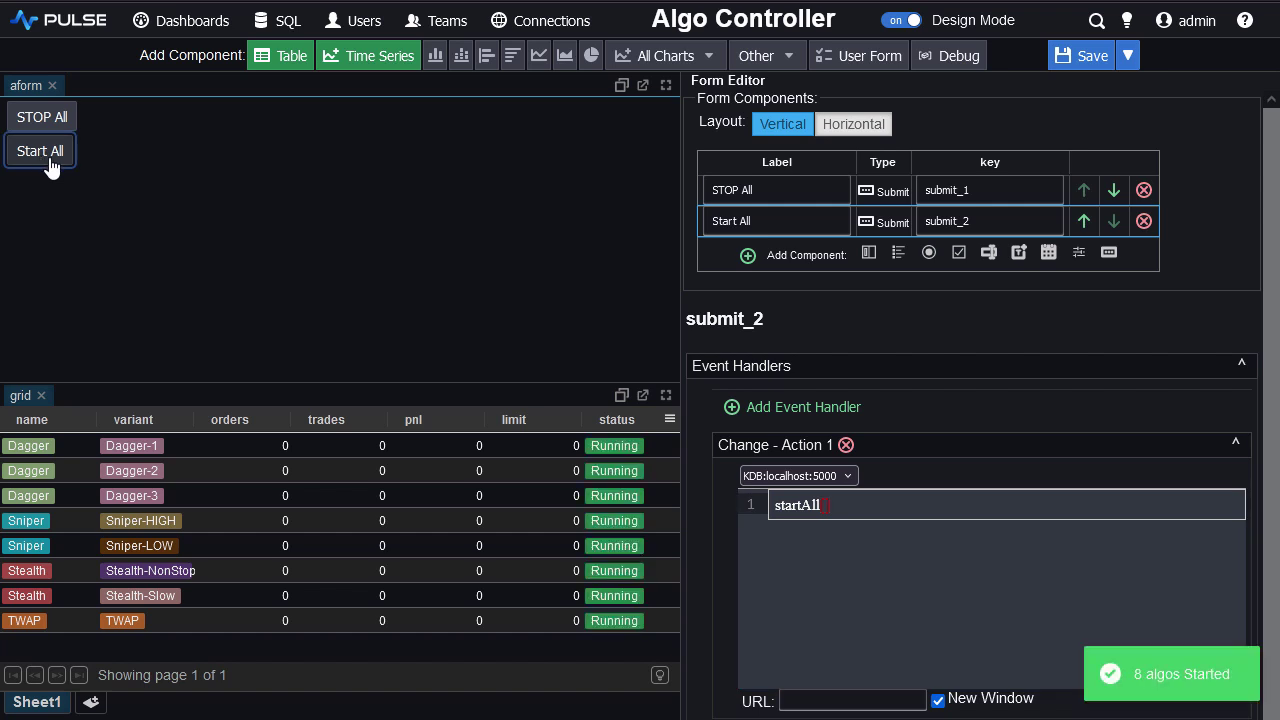
click(850, 124)
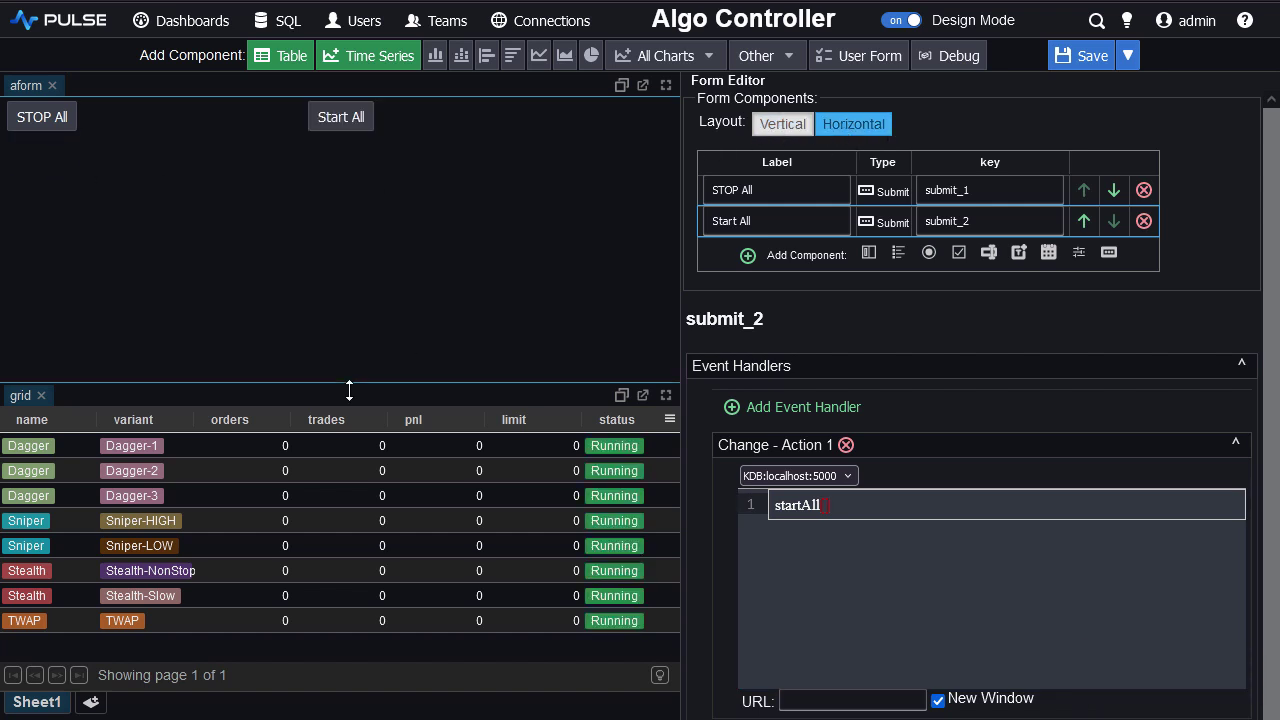
drag(349, 386, 293, 170)
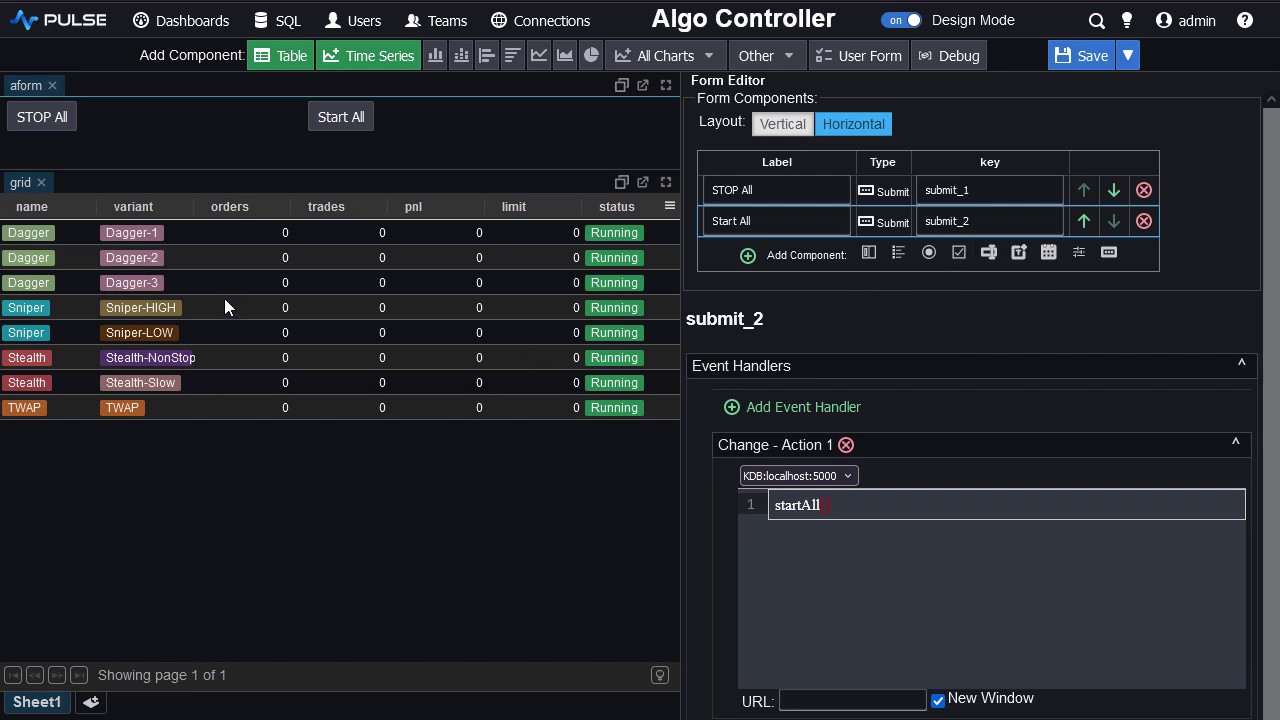
- Add a Menu-triggered event handler named STOP under the grid's Interactive settings
right_click(190, 277)
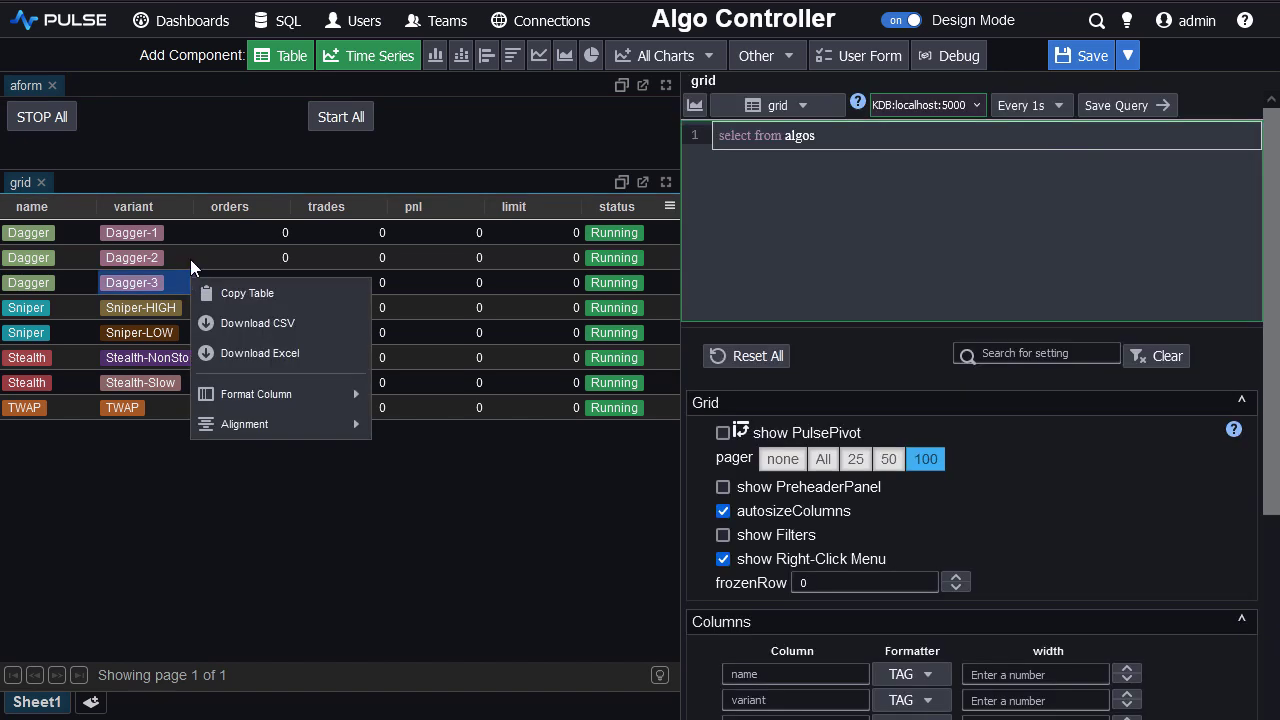
click(190, 259)
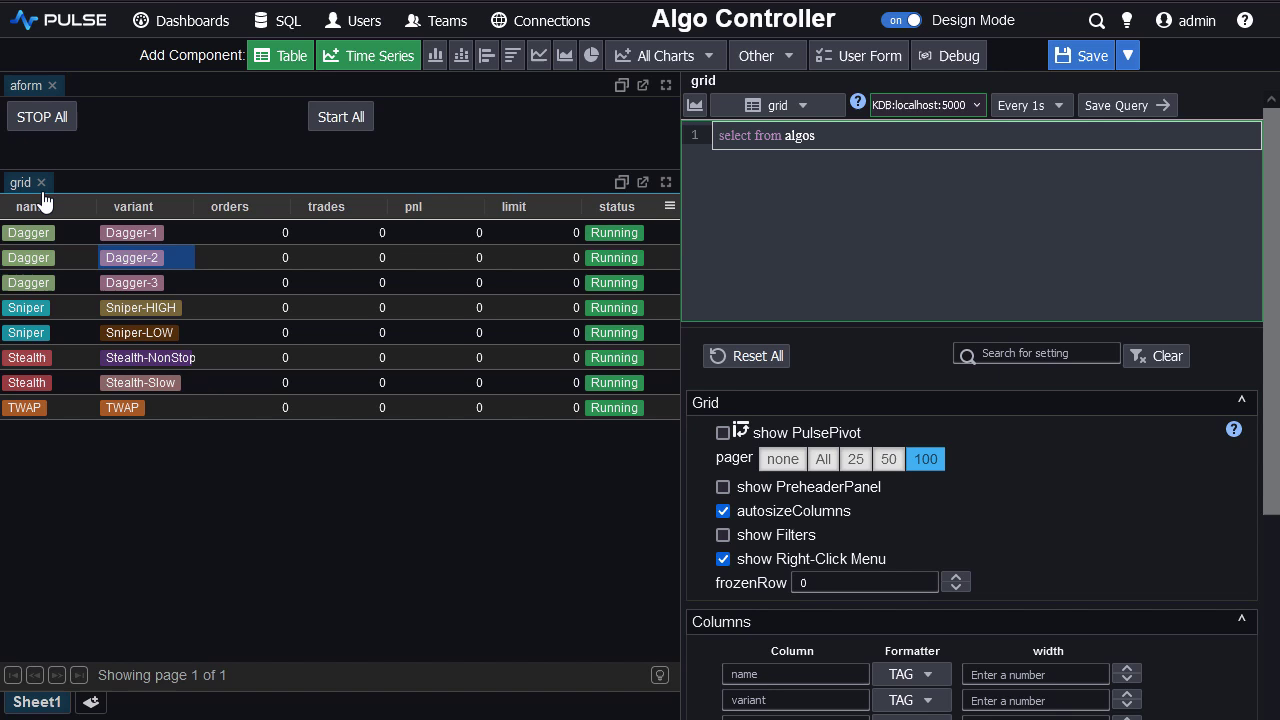
scroll(823, 240, down, 5)
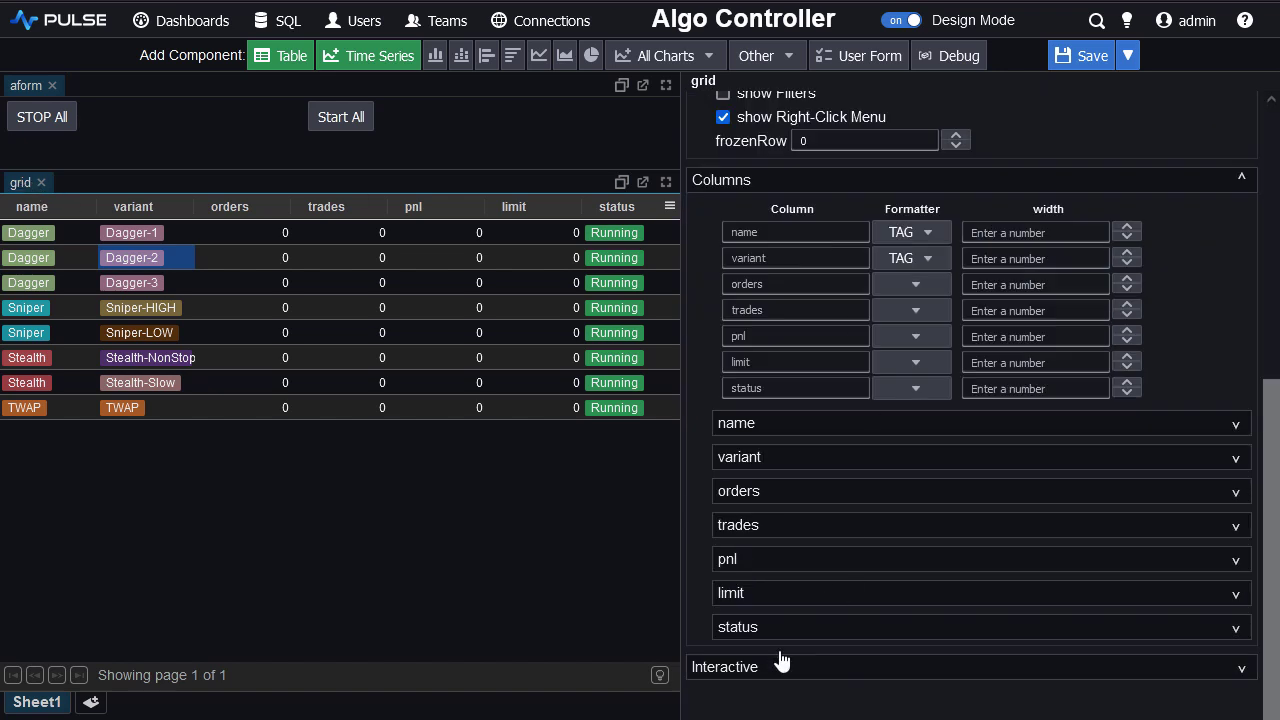
click(750, 668)
scroll(753, 679, down, 2)
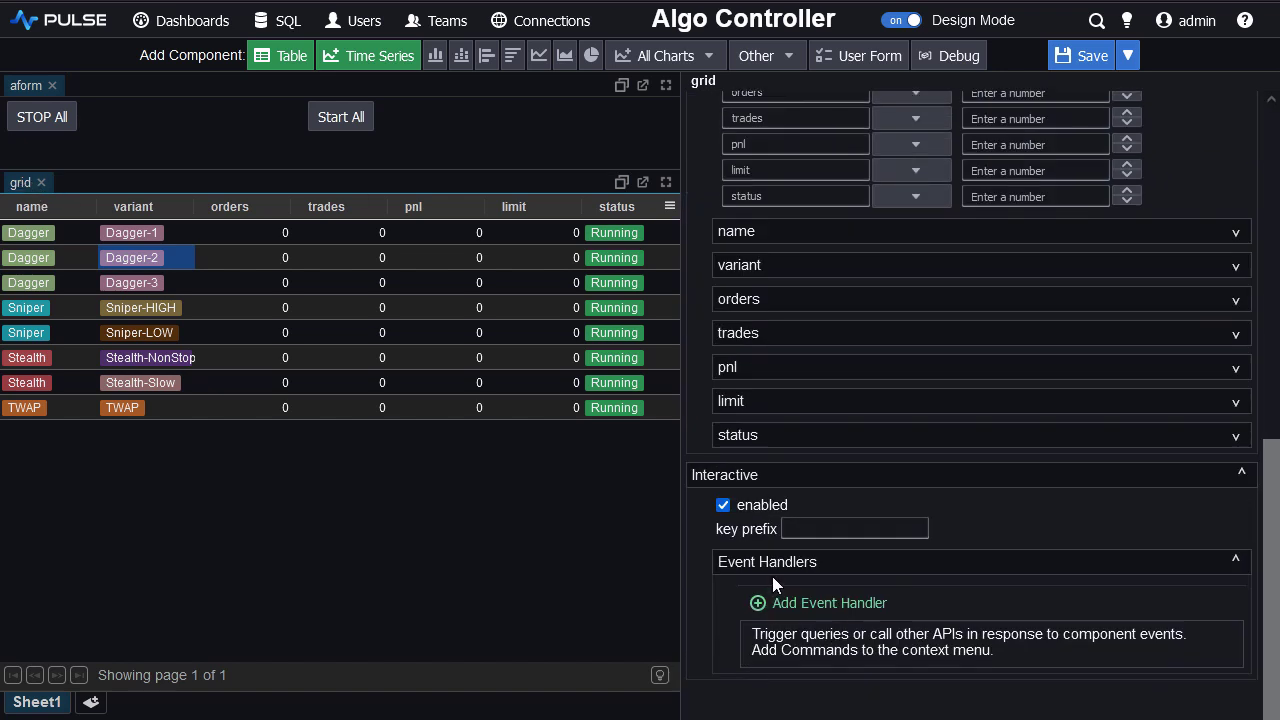
click(778, 608)
scroll(778, 616, down, 3)
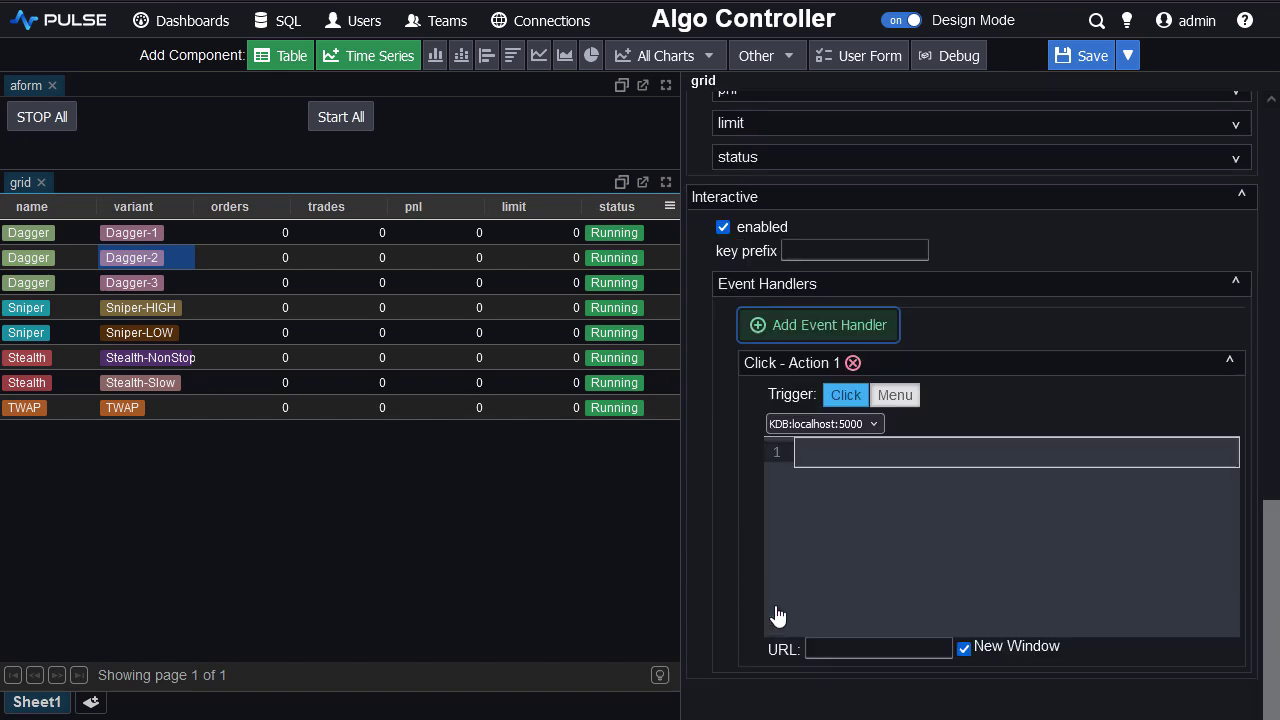
click(895, 395)
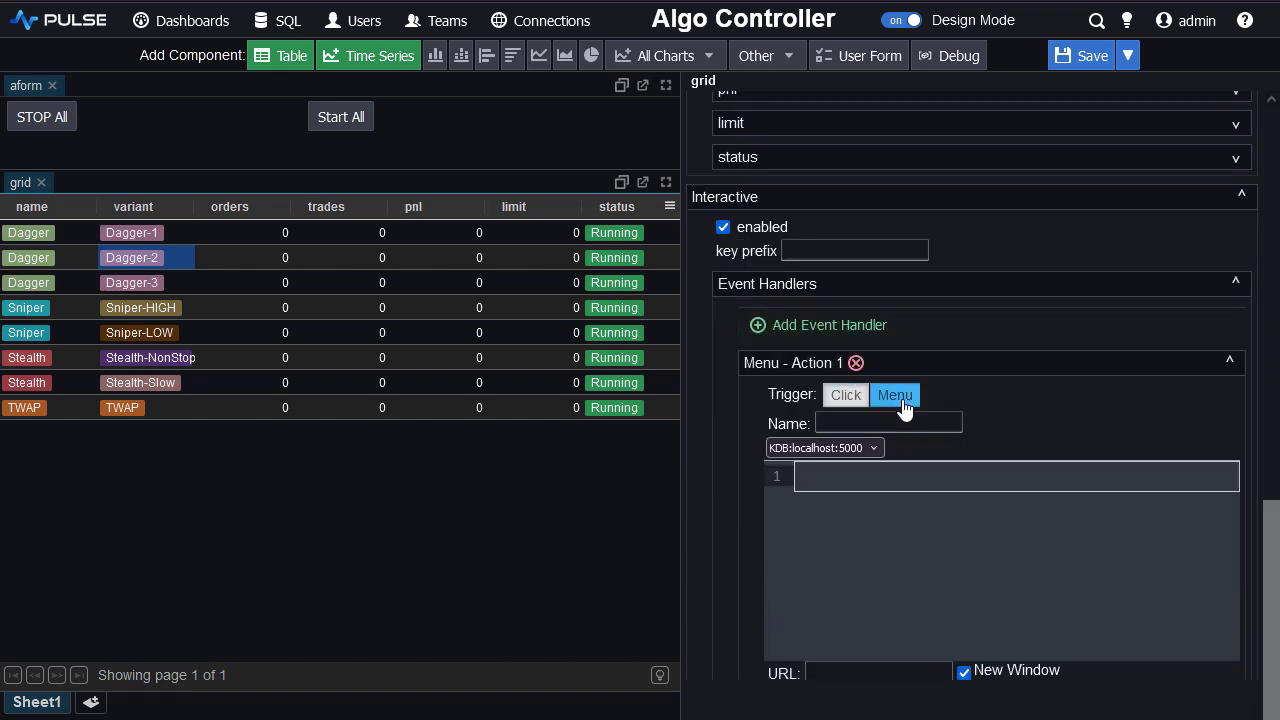
click(845, 424)
text(STOP)
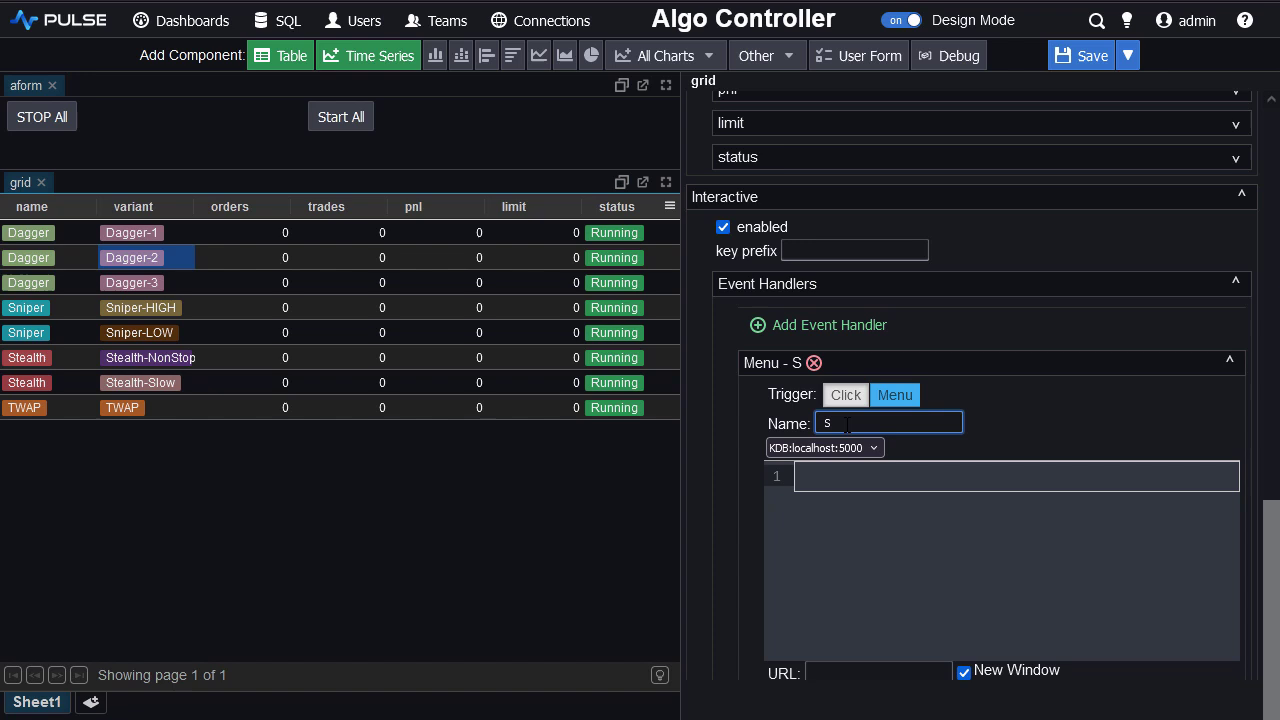
- Give the STOP menu action the query setStatus[`${{e.variant}};`Stopped] and test it by stopping Dagger-2
click(865, 481)
text(setSt)
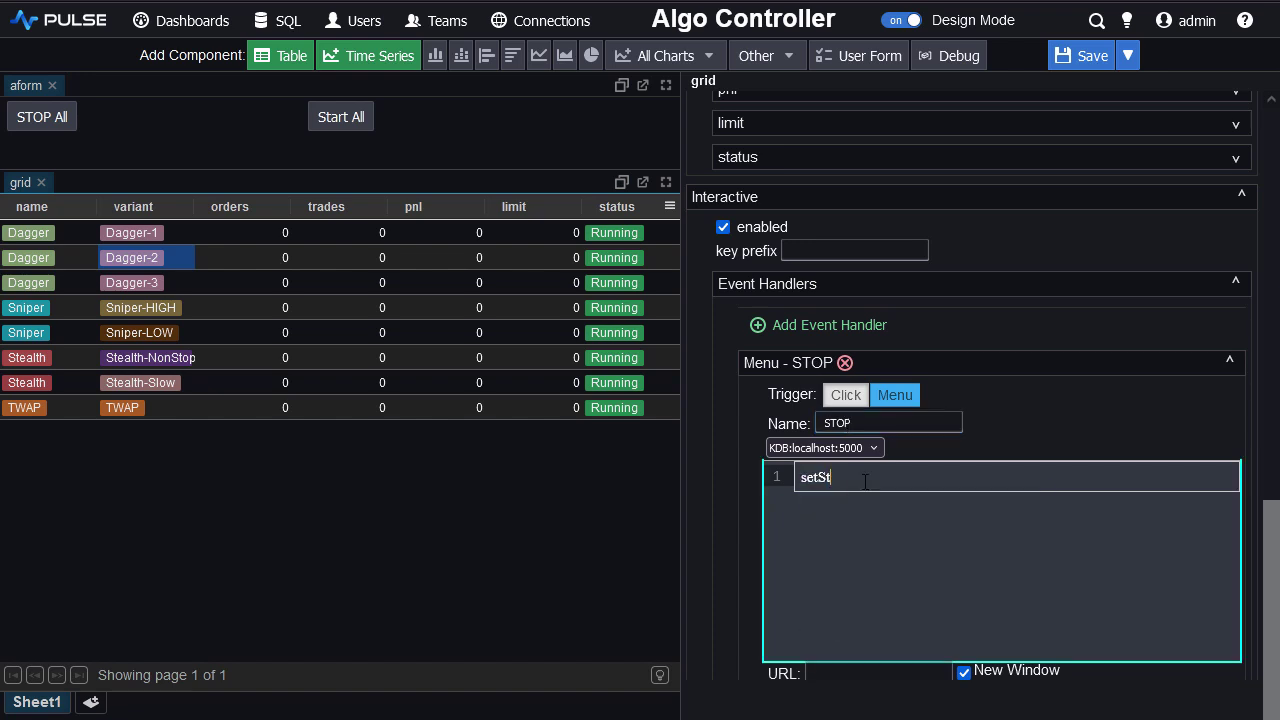
text(atus[`${{e.variant}})
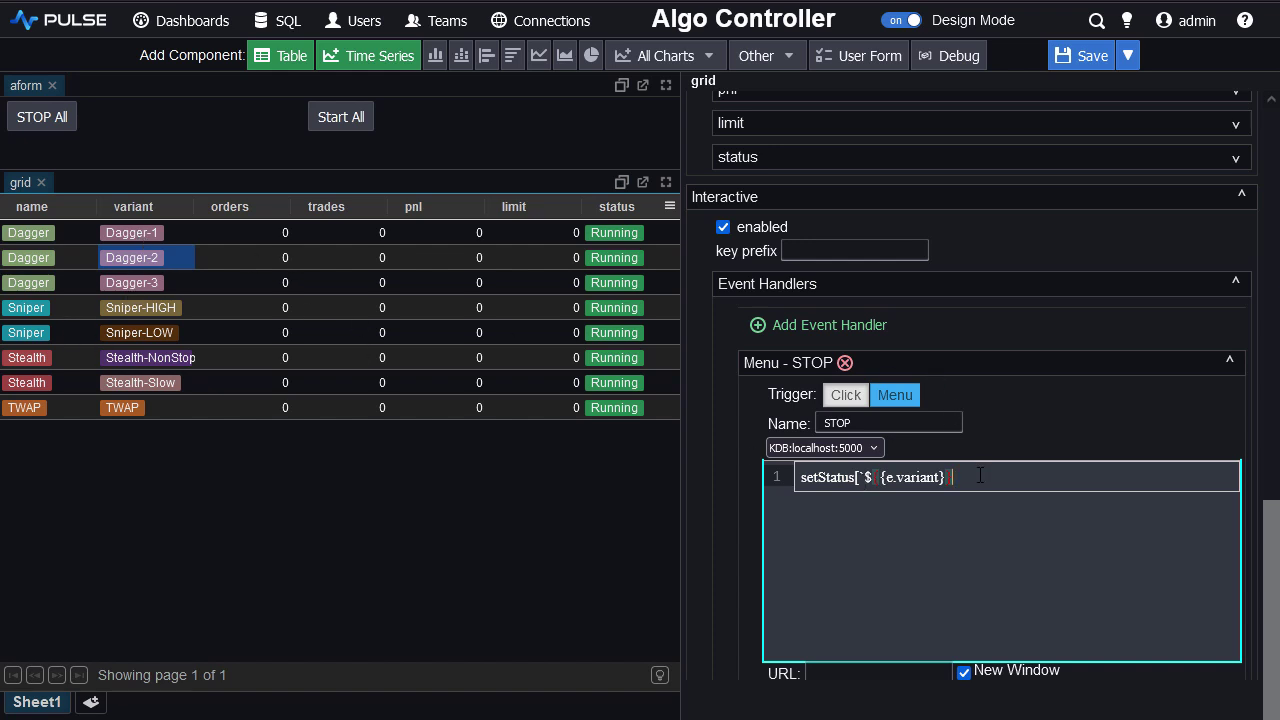
text(;)
text(Stopped)
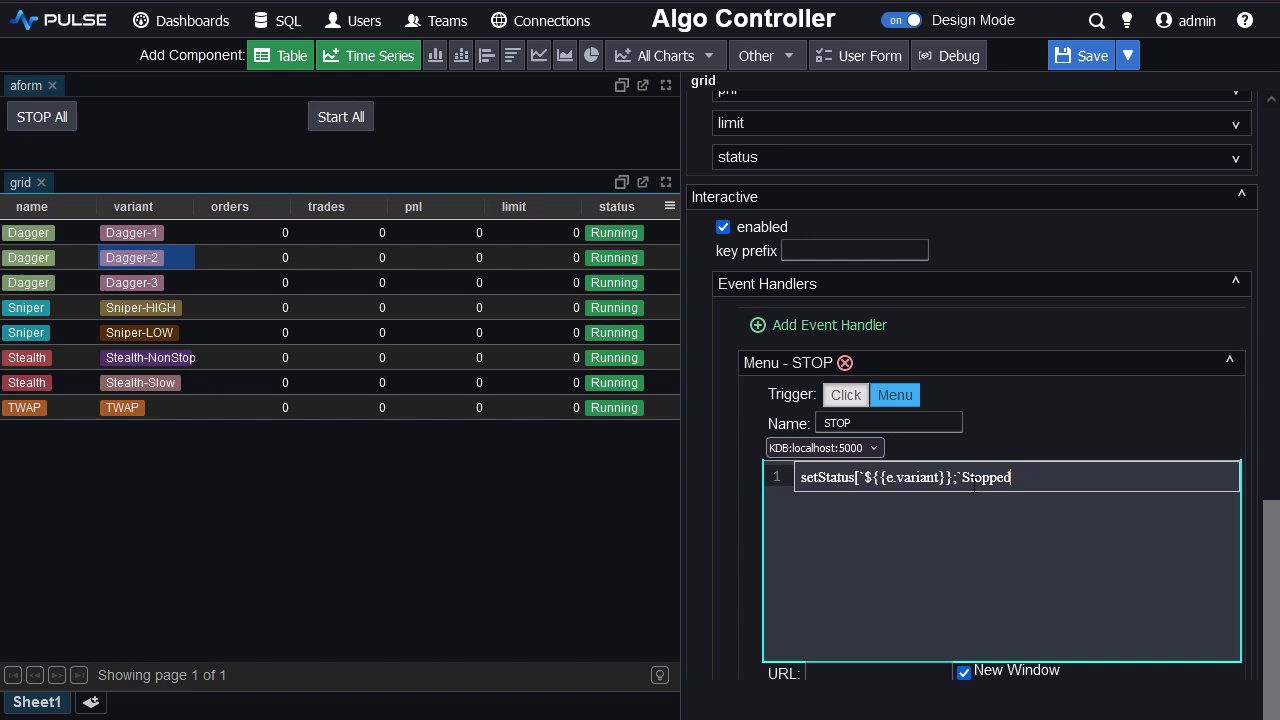
right_click(162, 263)
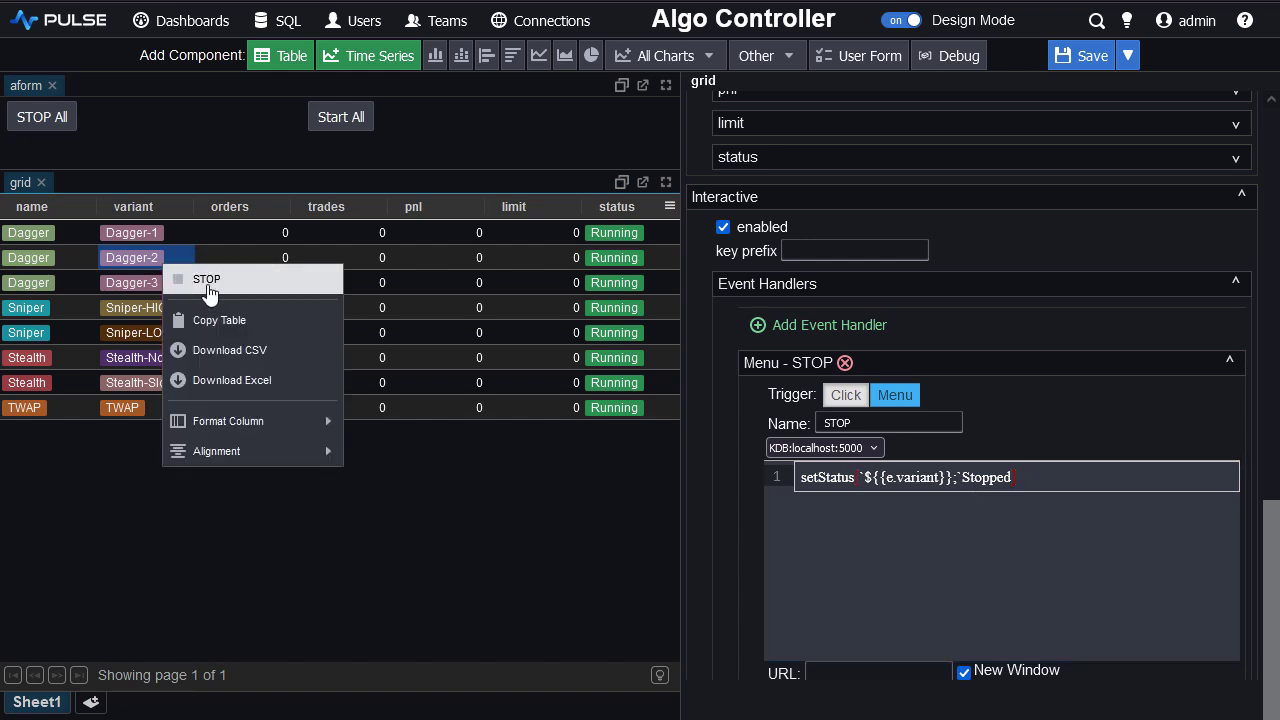
click(207, 284)
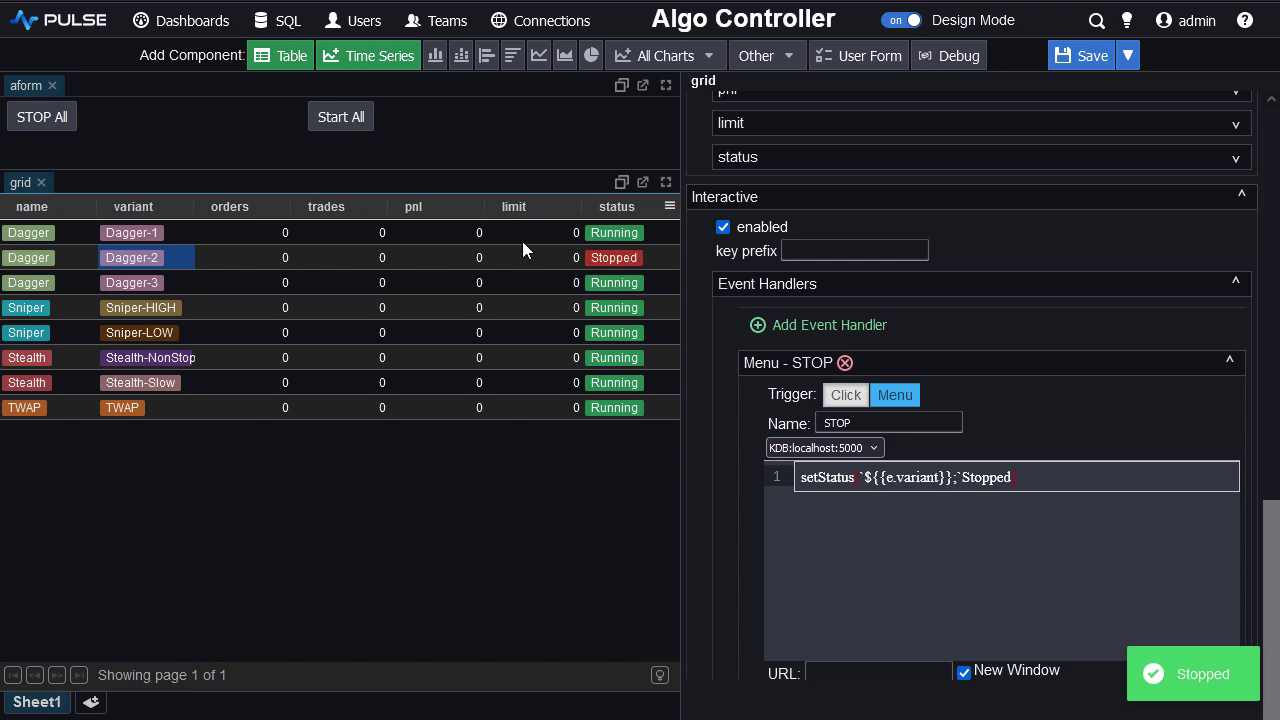
- Add a second menu-triggered grid handler named Start with query setStatus[`${{e.variant}}; `Running]
click(837, 328)
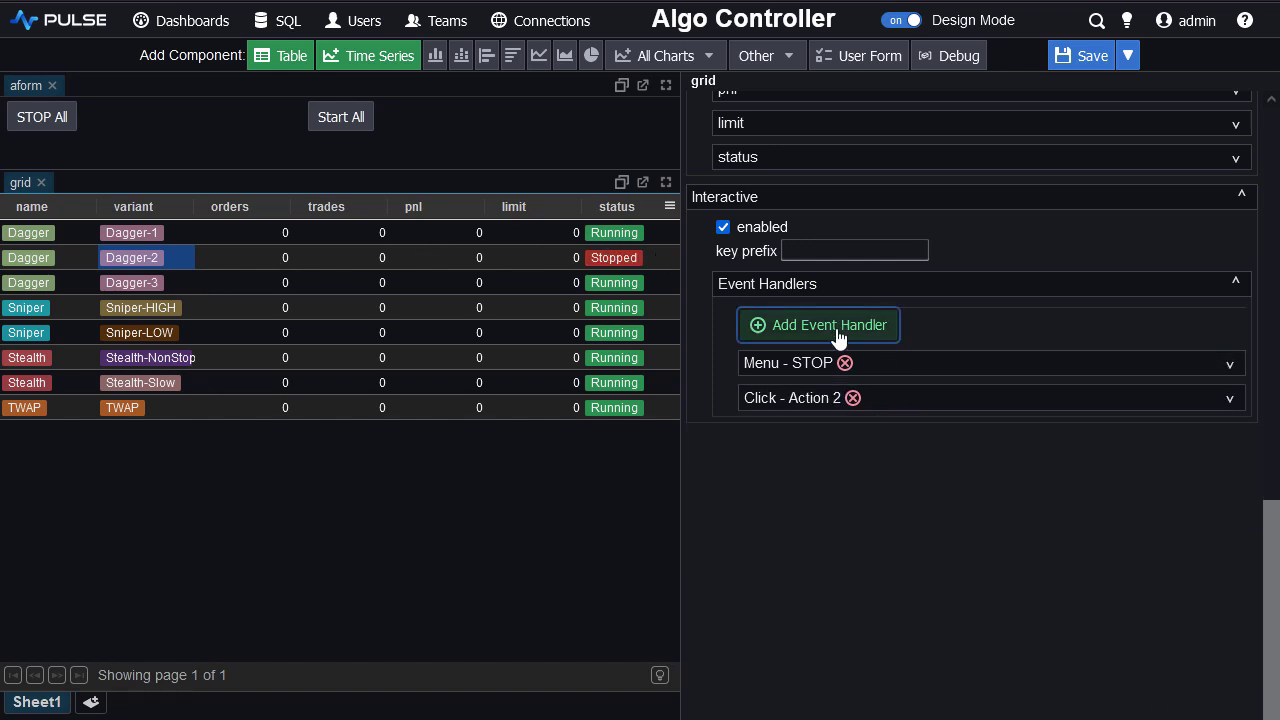
click(829, 400)
click(890, 430)
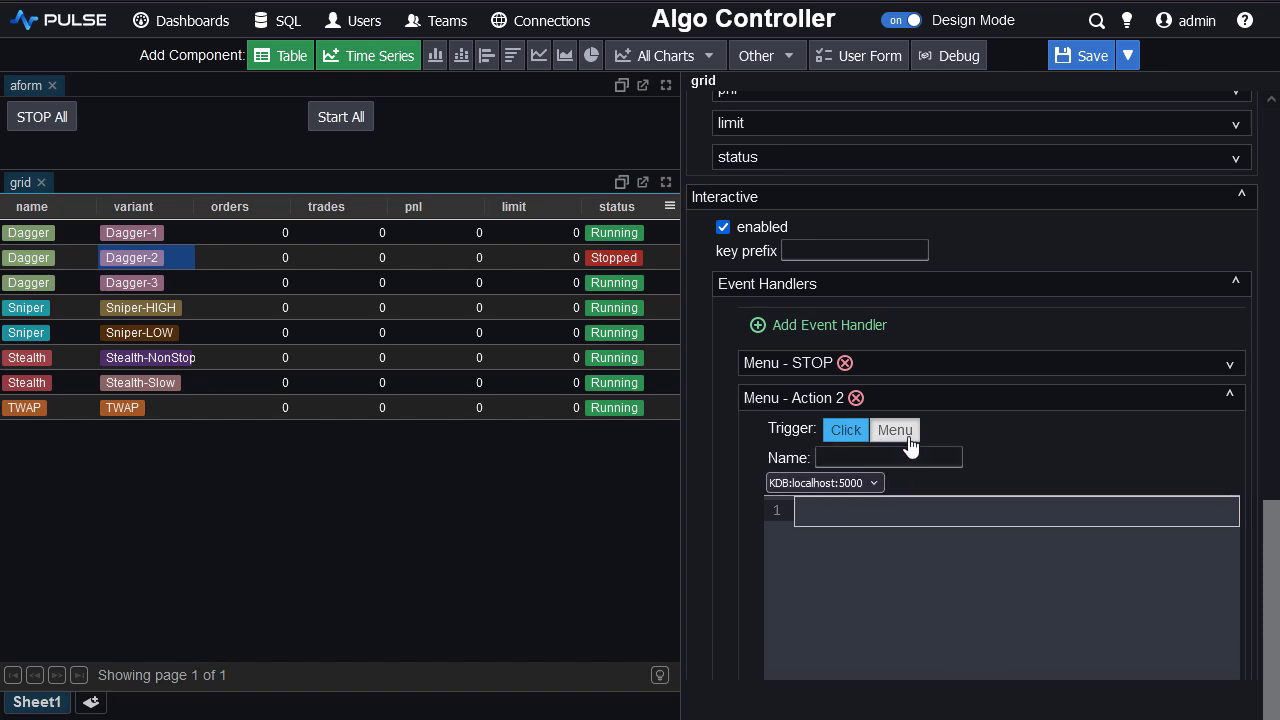
click(891, 457)
text(Start)
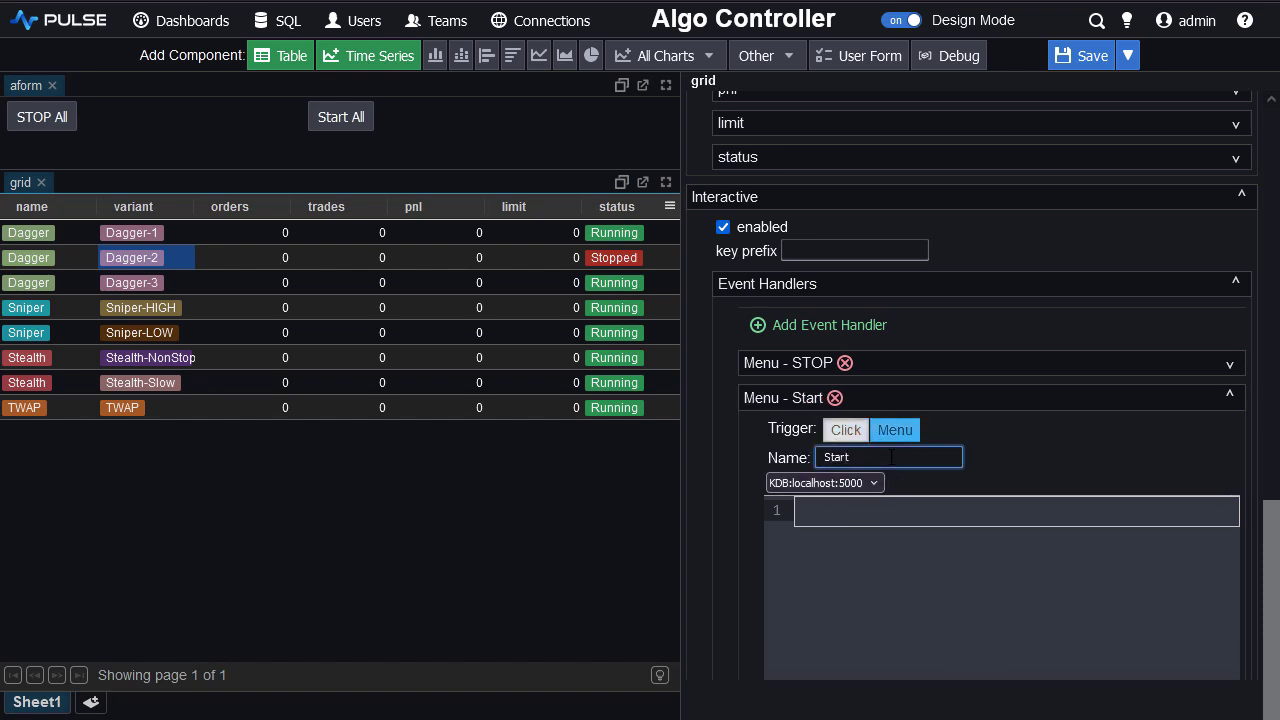
click(906, 509)
text(setStat)
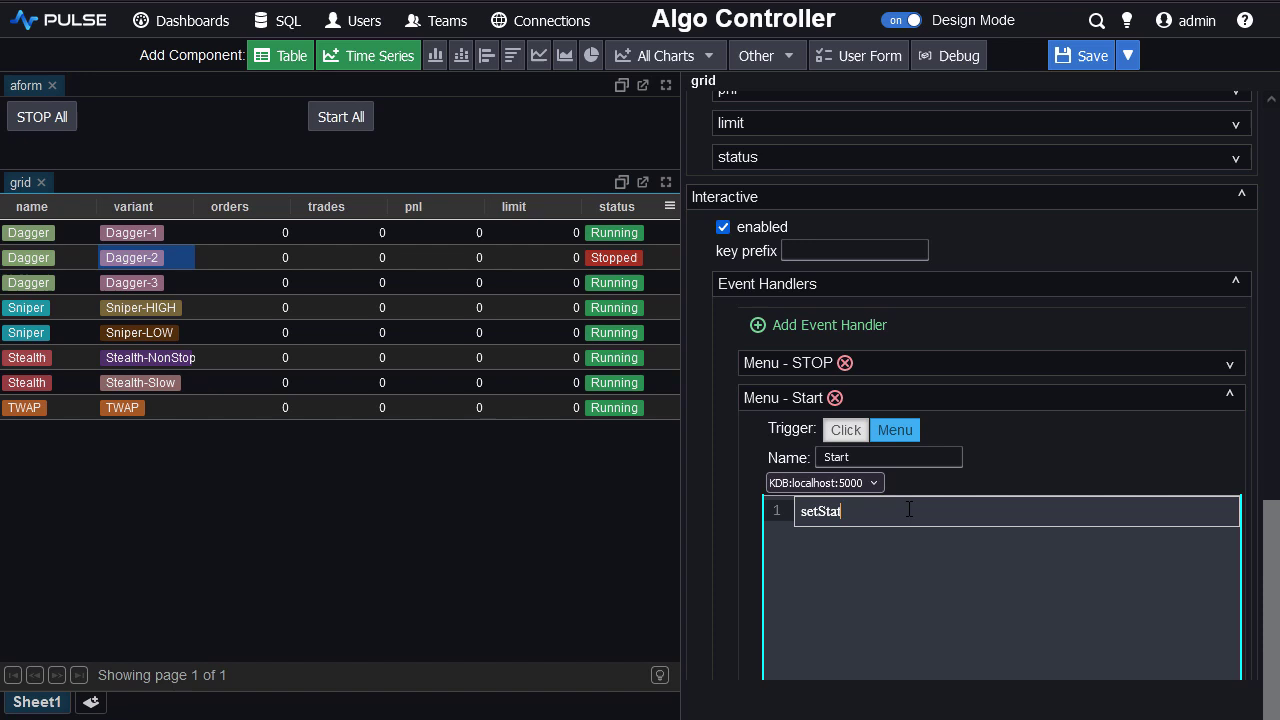
text(us[`${{e.variant}}; `Running)
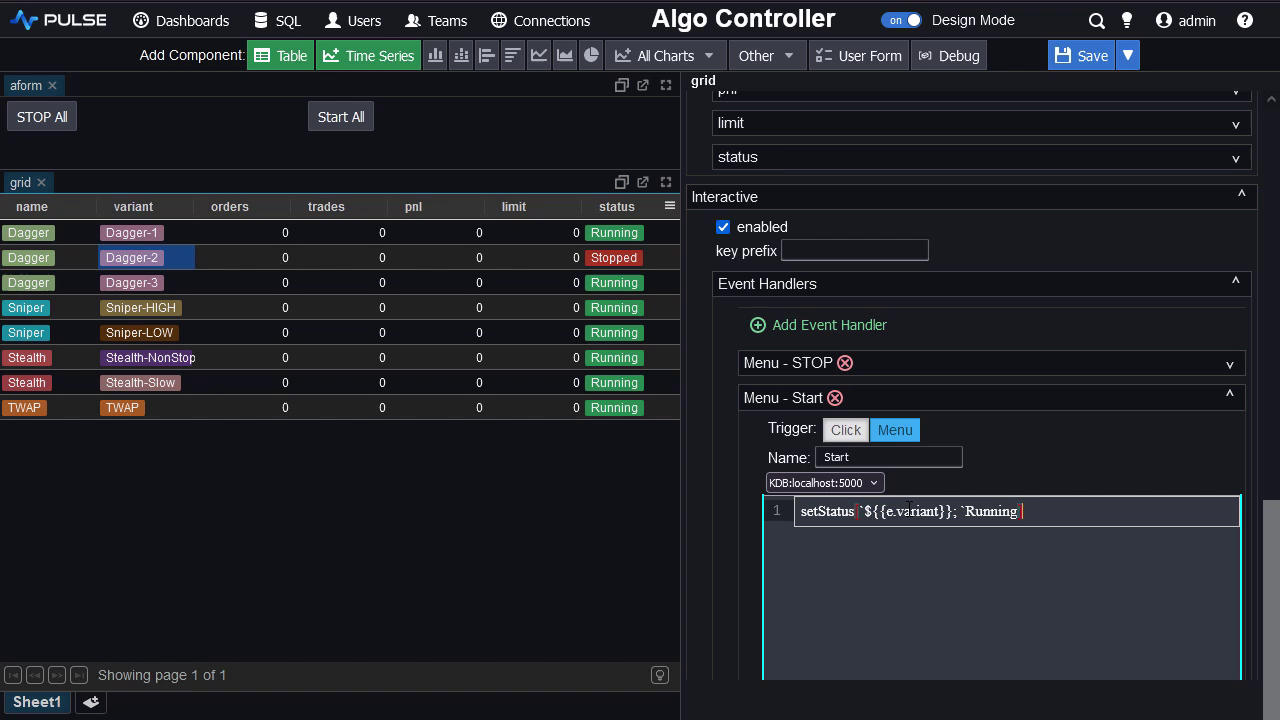
- Stop Dagger-3 and restart Dagger-2 from their row menus
right_click(229, 290)
click(246, 306)
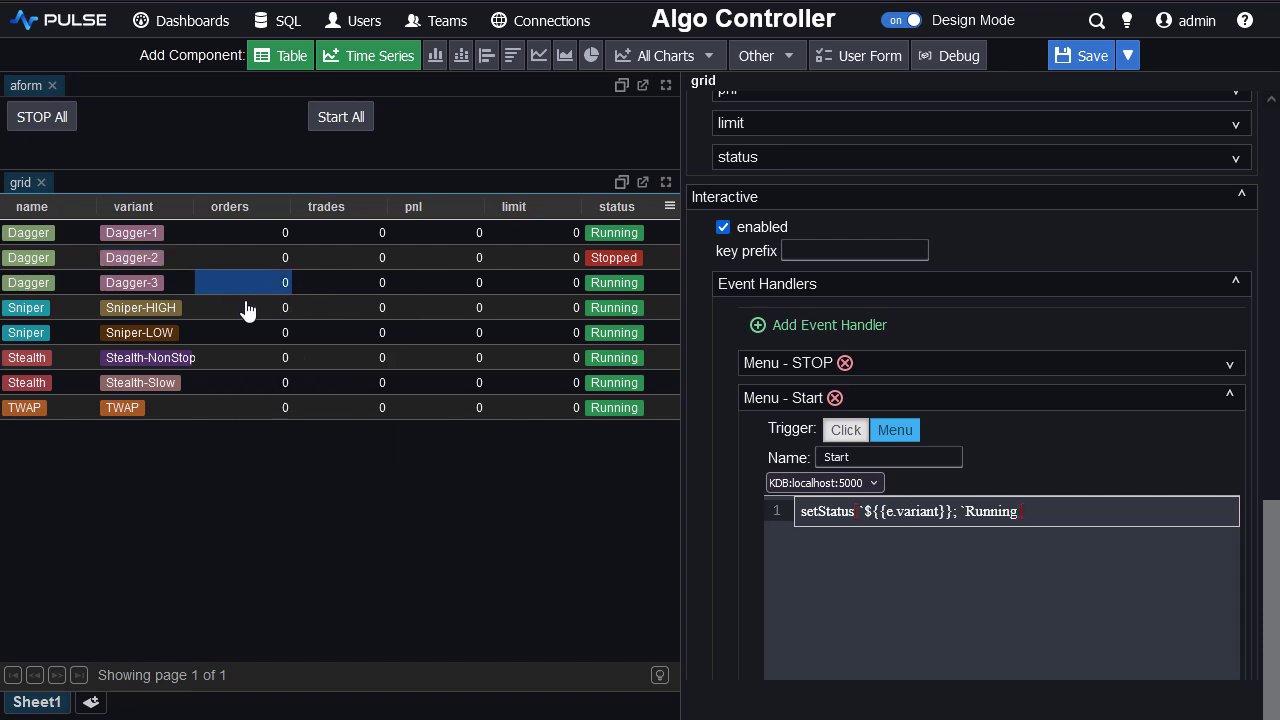
right_click(240, 258)
click(270, 304)
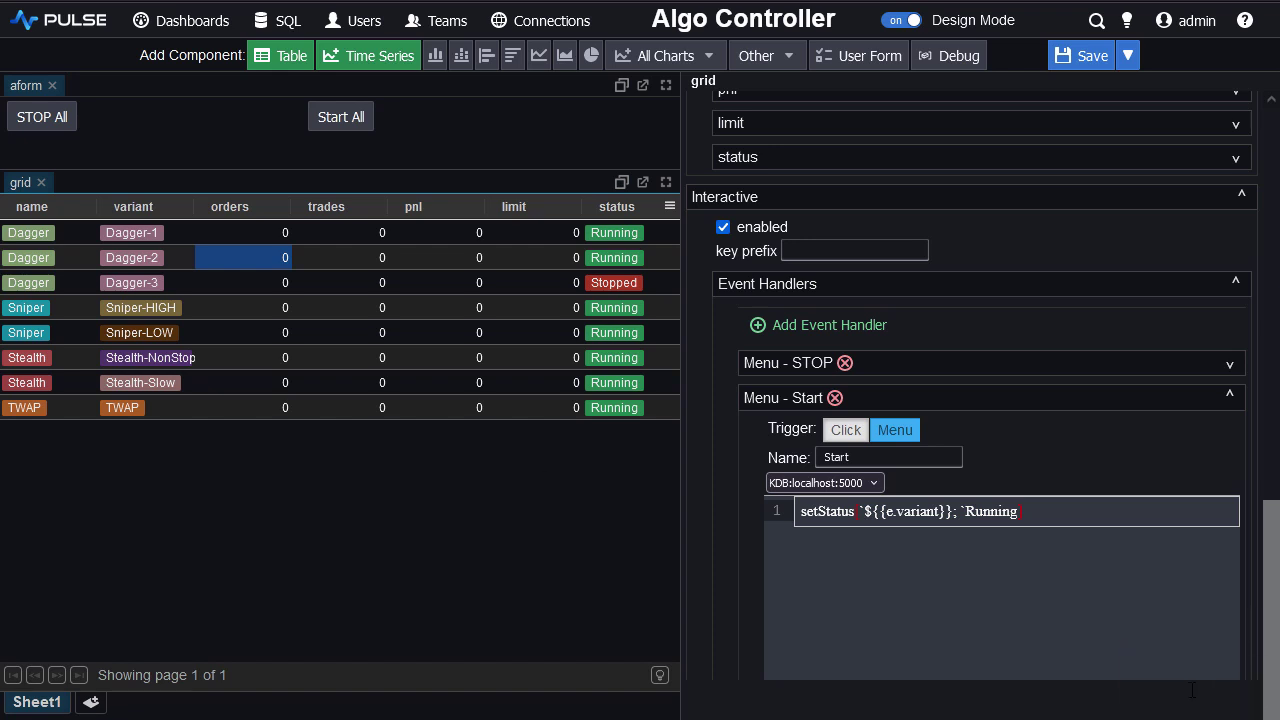
- Stop all eight algos with STOP All, then restart them with Start All
click(171, 121)
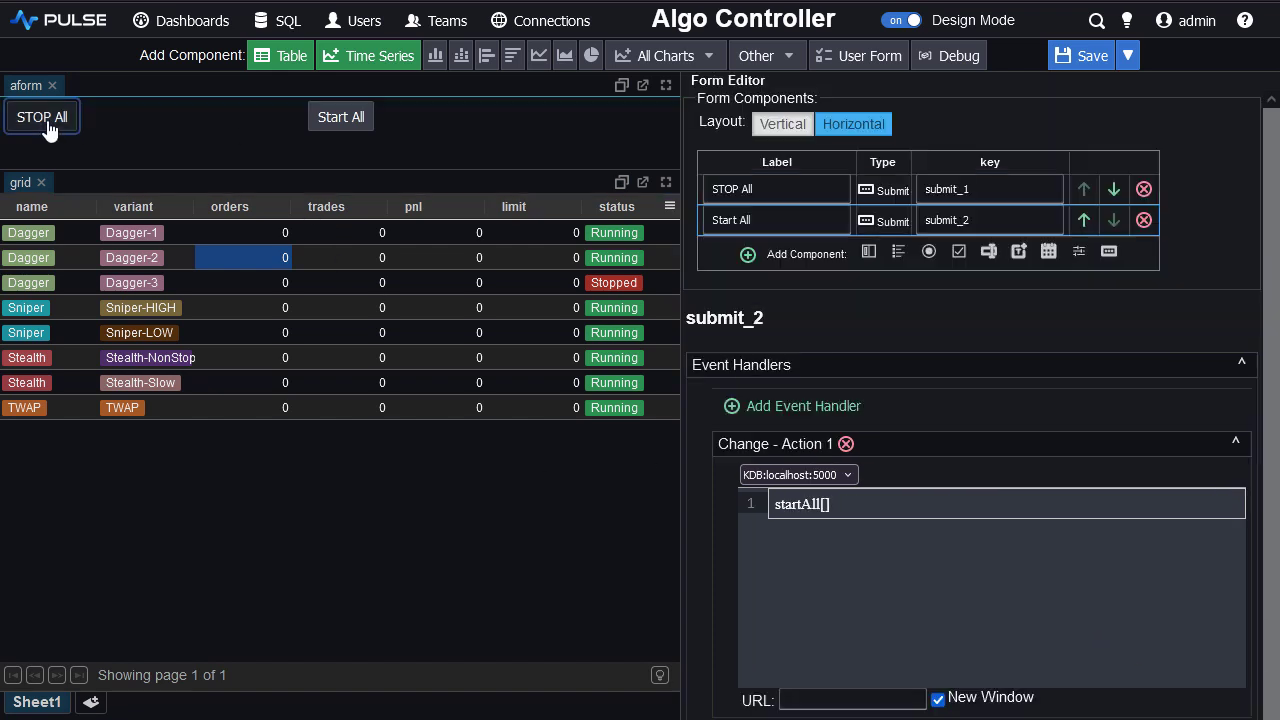
click(43, 116)
click(352, 120)
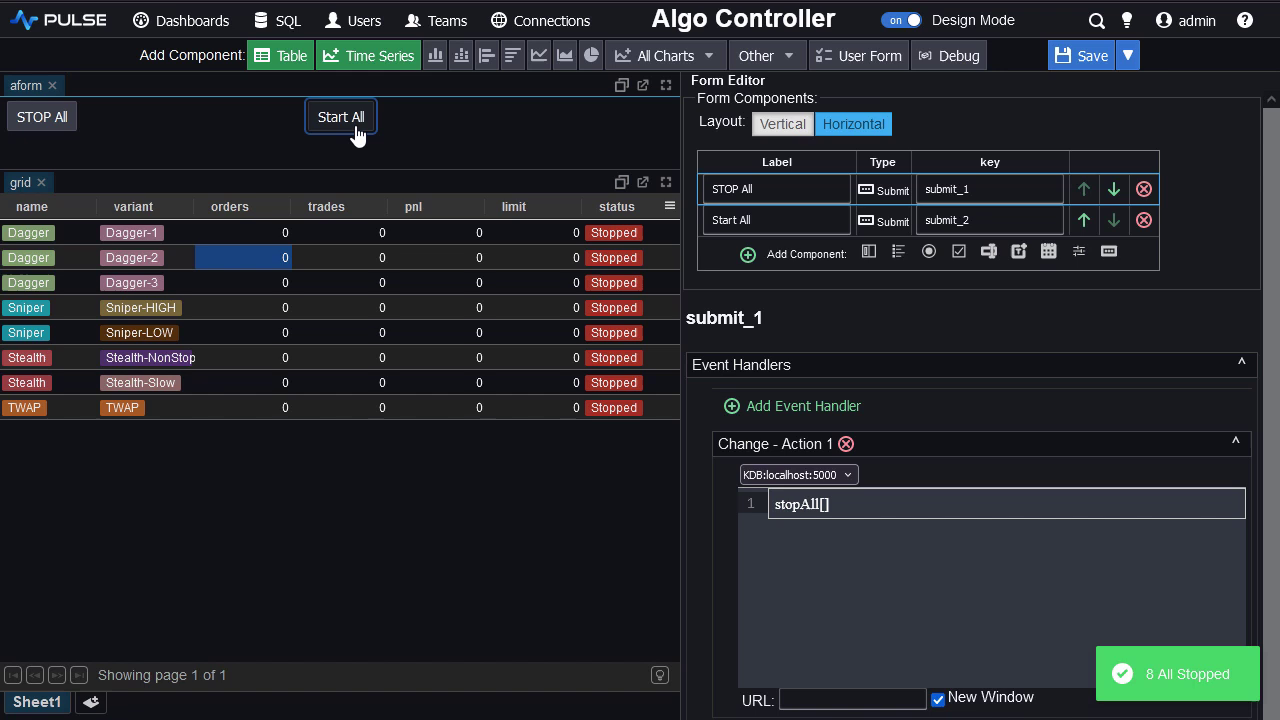
- Stop Dagger-2 and Dagger-3 from their row menus, leaving the rest Running
right_click(228, 260)
click(245, 272)
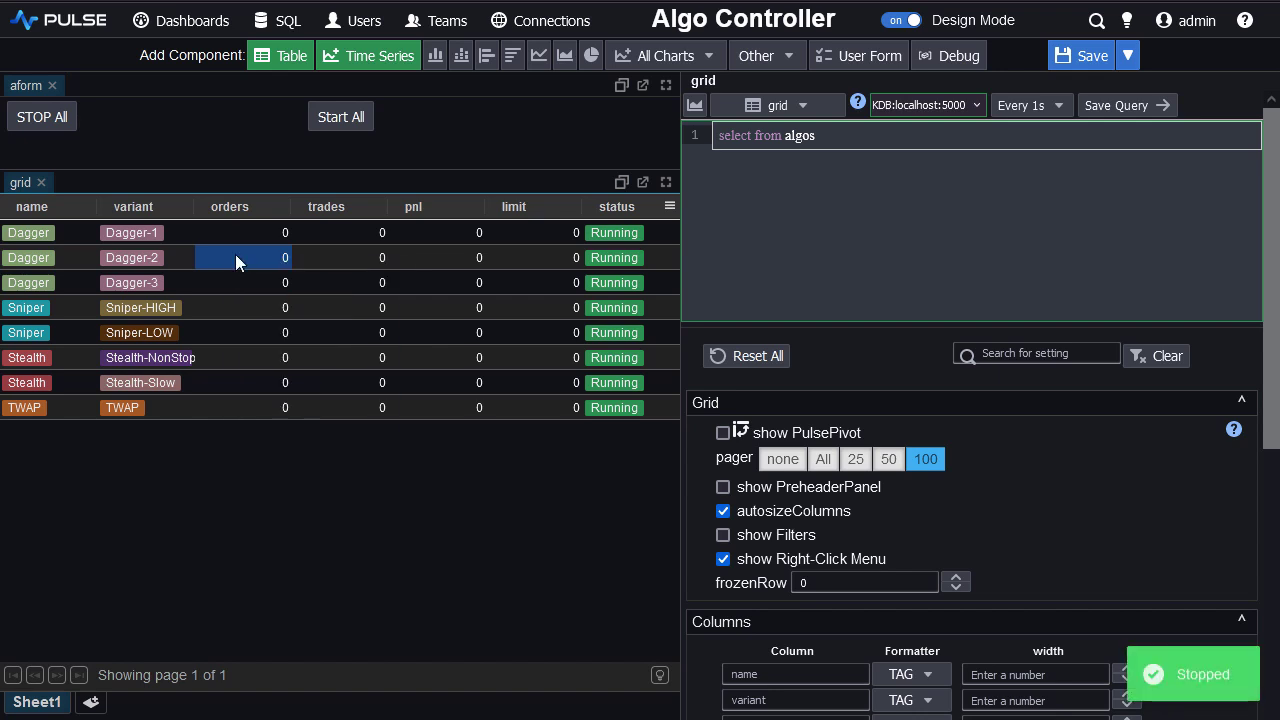
right_click(238, 282)
click(272, 297)
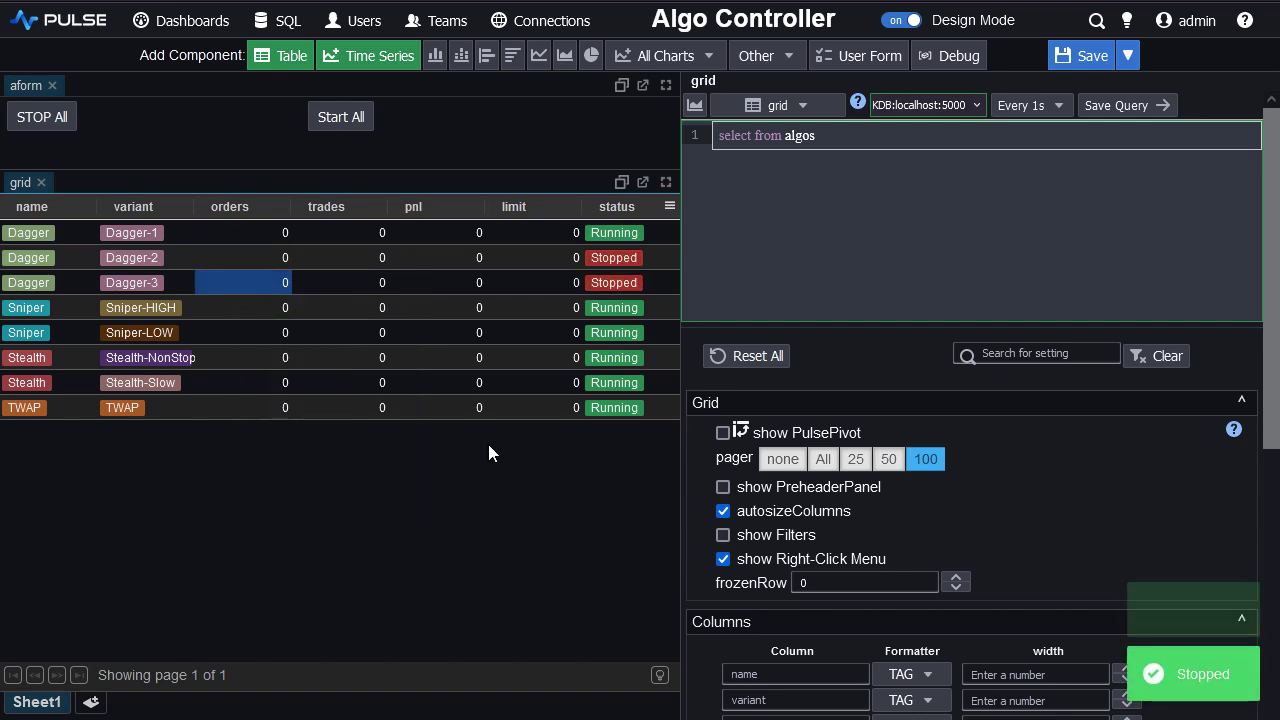